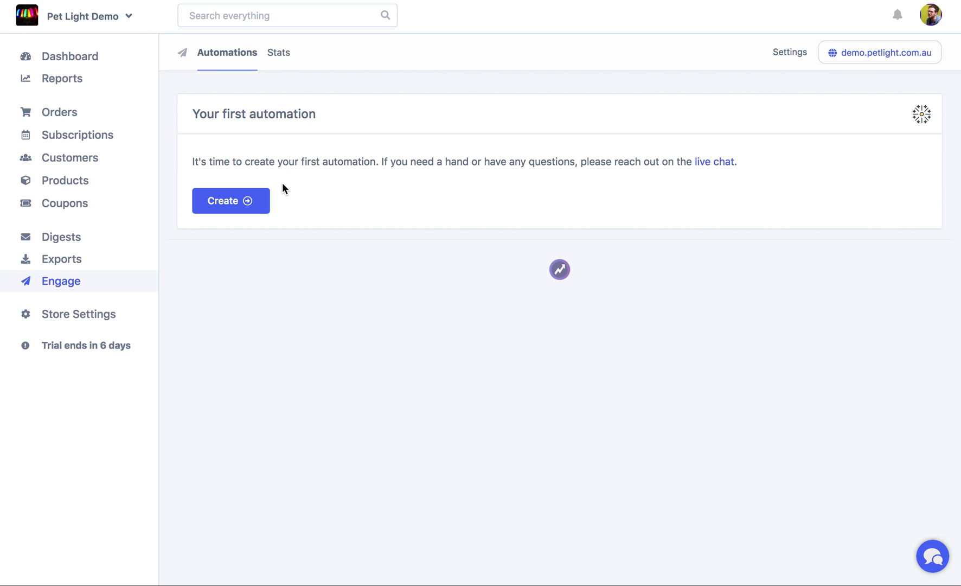
# Start a new automation, compare the Orders and Subscriptions resources, then keep Customers
pyautogui.click(249, 204)
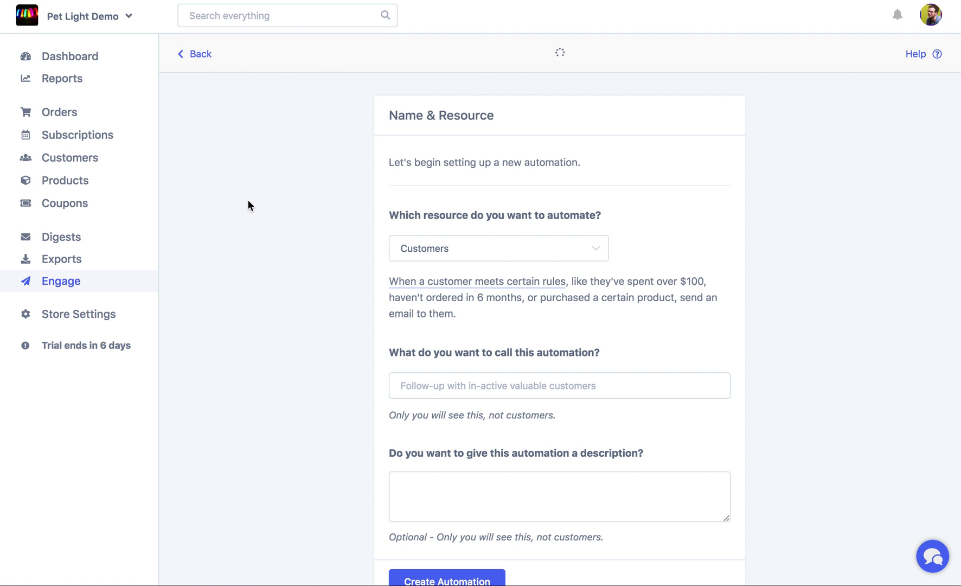
pyautogui.scroll(-2, 403, 179)
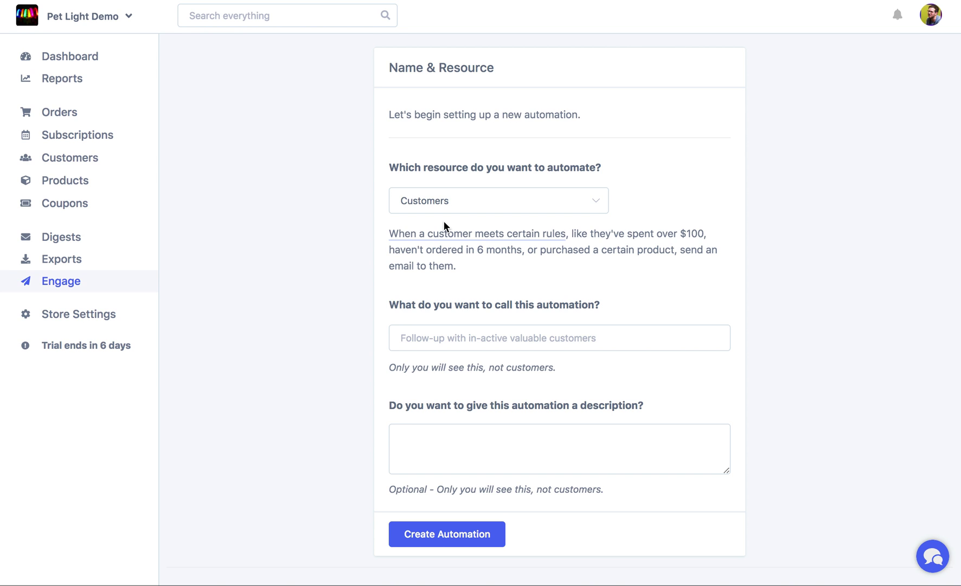
pyautogui.click(412, 203)
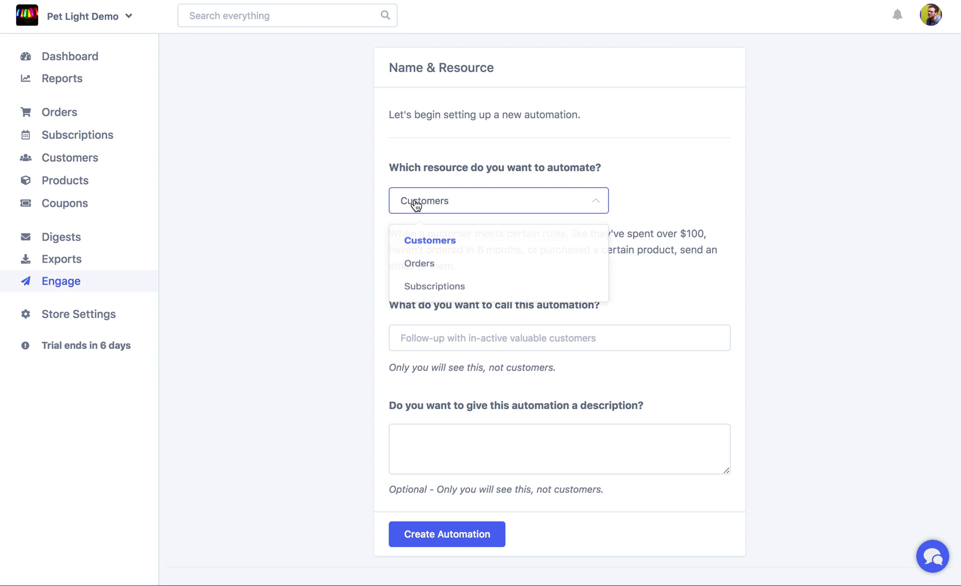
pyautogui.click(430, 270)
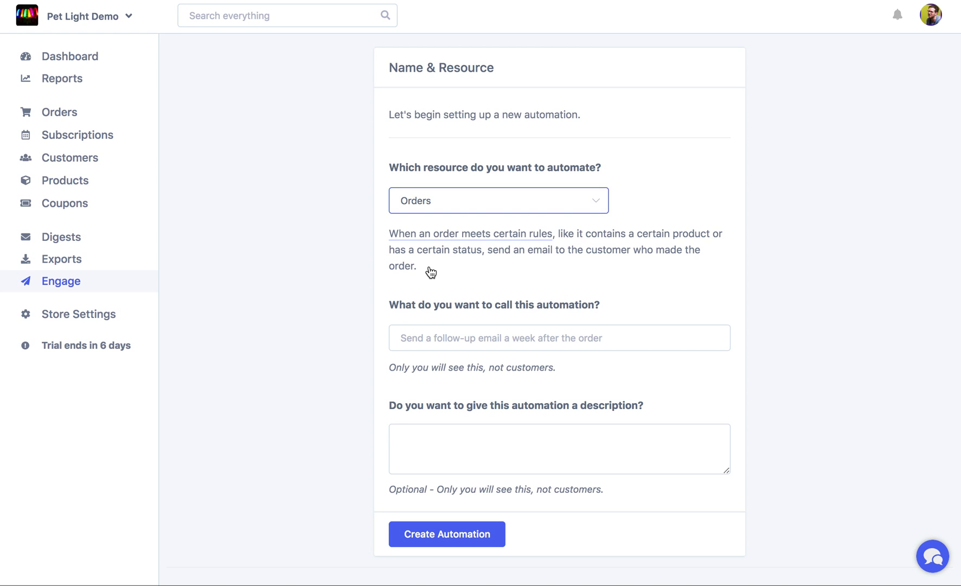
pyautogui.click(445, 214)
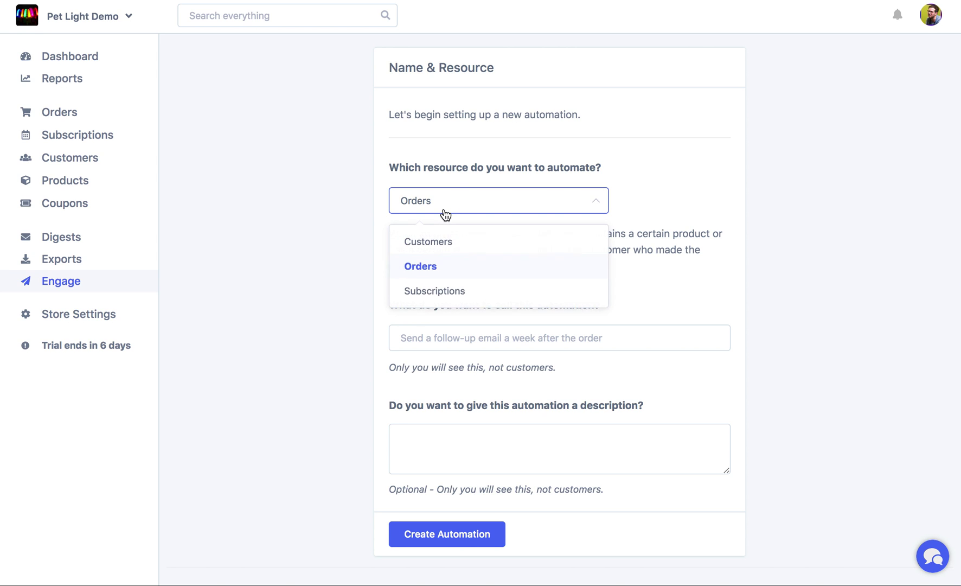
pyautogui.click(451, 289)
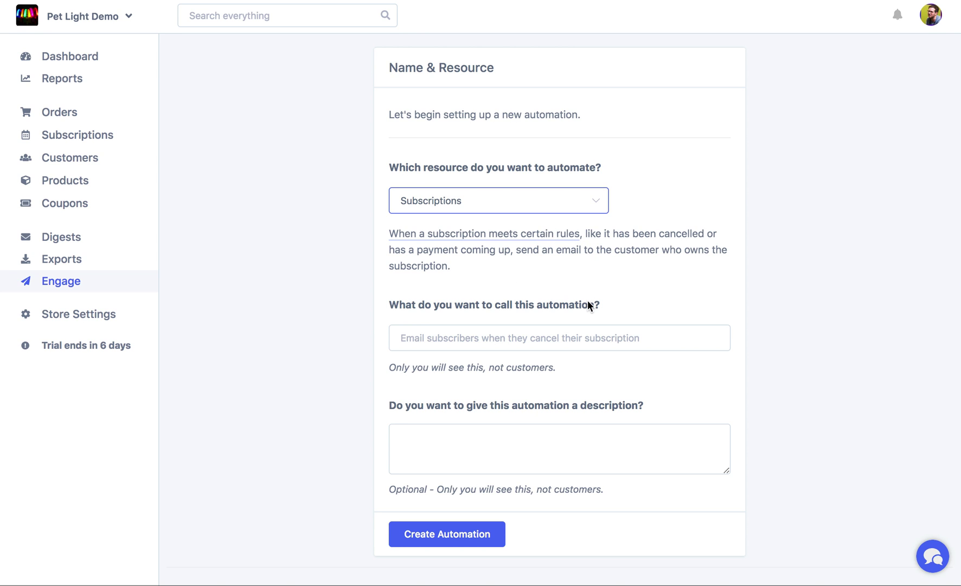
pyautogui.click(504, 206)
pyautogui.click(476, 246)
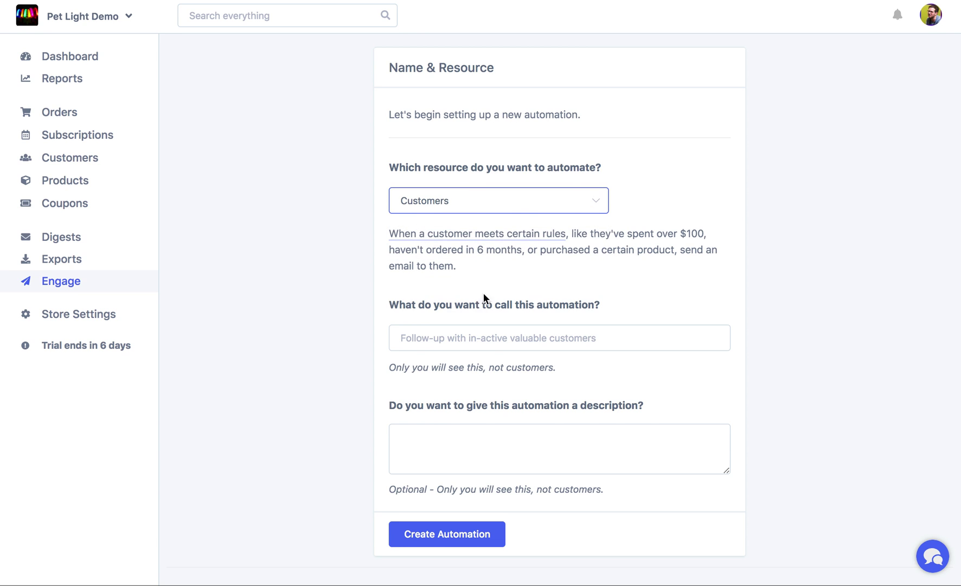
# Name the automation 'Follow-up with VIP customers who haven't ordered in a while' and create it
pyautogui.click(486, 335)
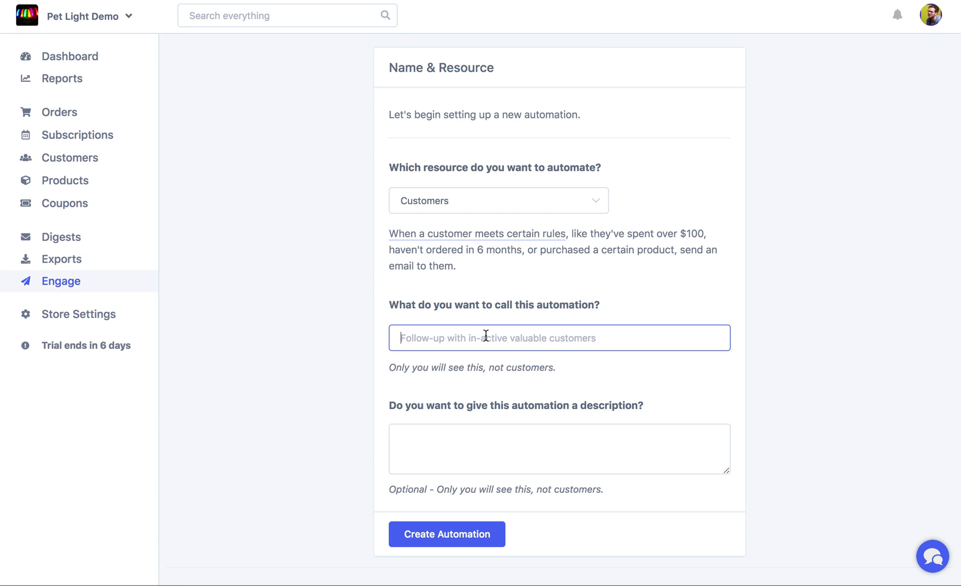
pyautogui.write('Follow-')
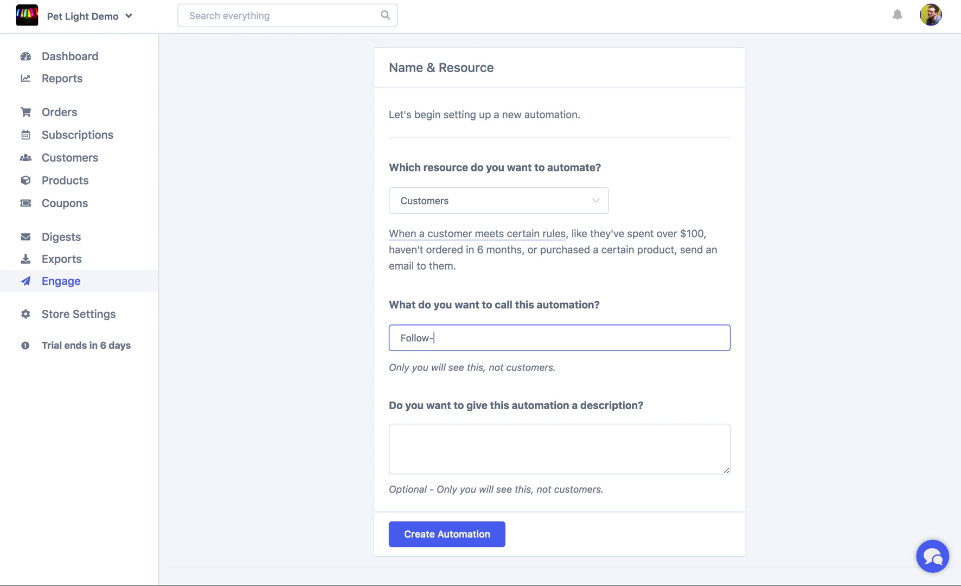
pyautogui.write('up with VIP customers')
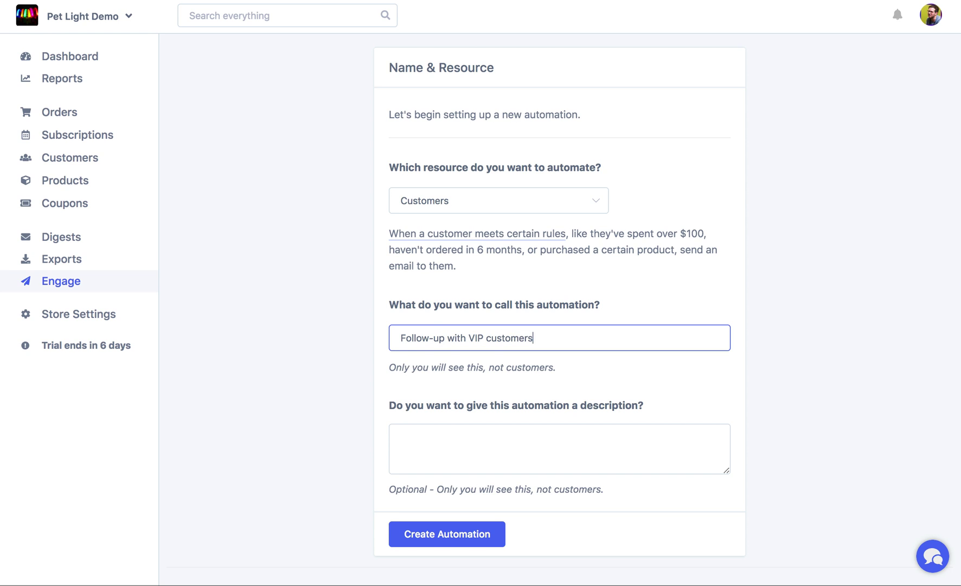
pyautogui.write(" who haven't ordered in a while")
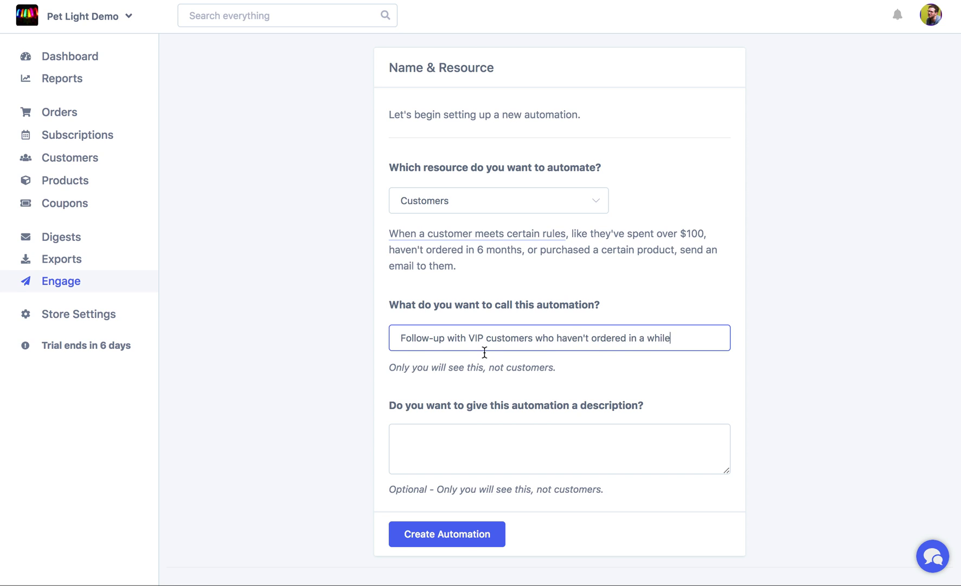
pyautogui.click(442, 535)
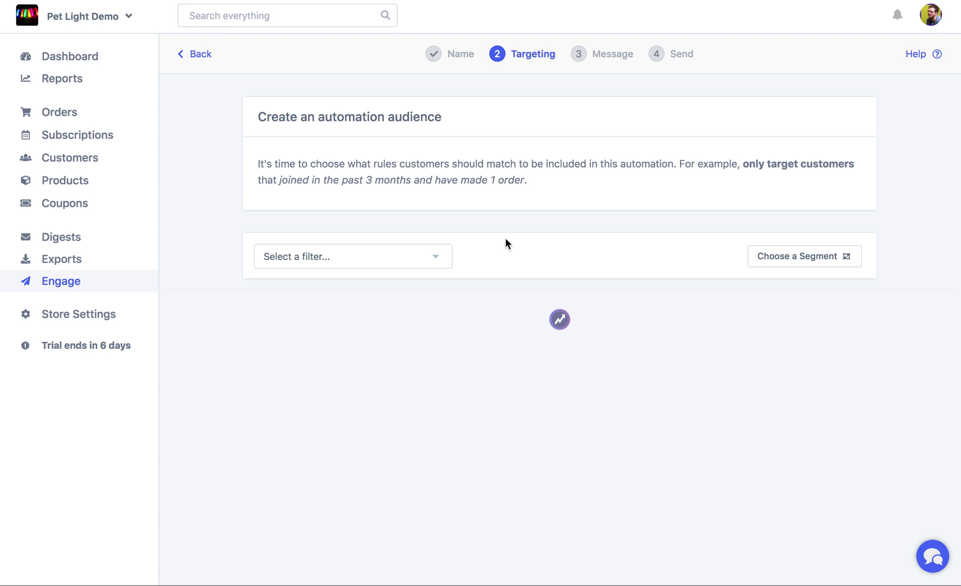
# Add an audience rule: Total Spent greater than $100
pyautogui.click(376, 259)
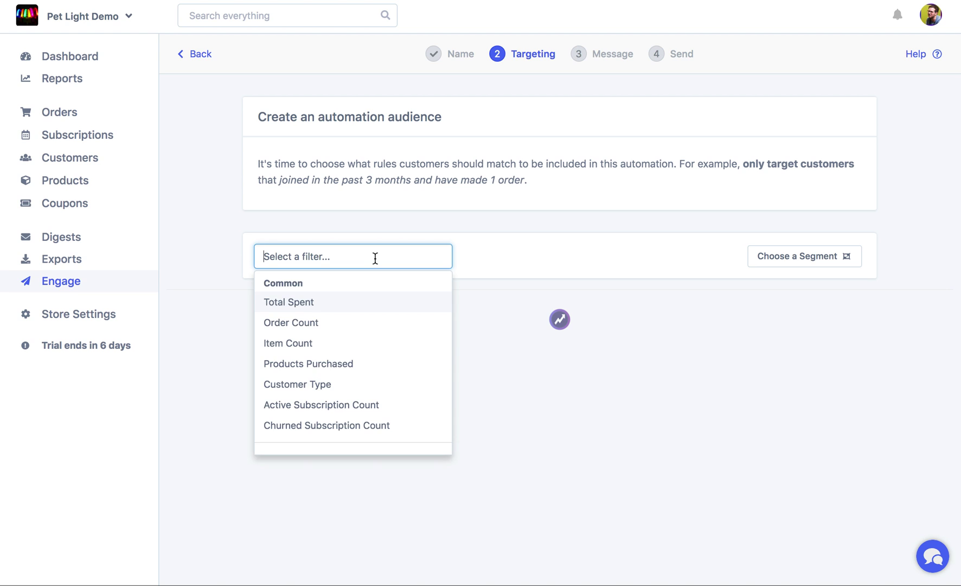
pyautogui.write('total')
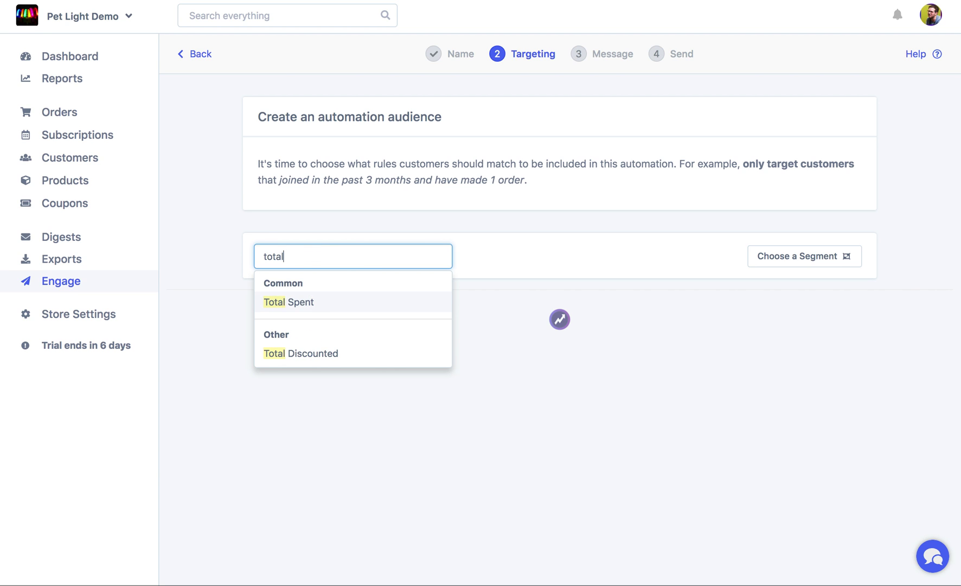
pyautogui.click(302, 307)
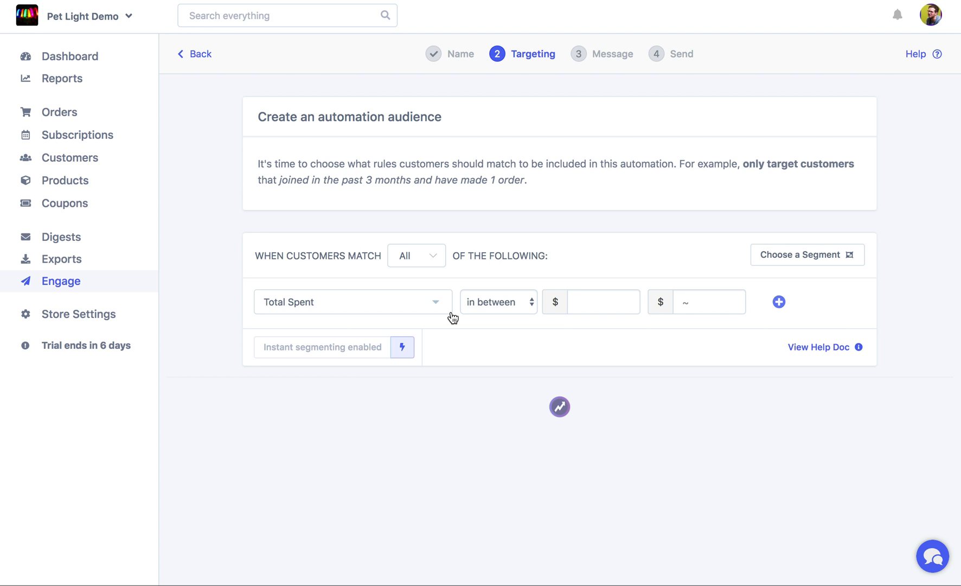
pyautogui.click(497, 303)
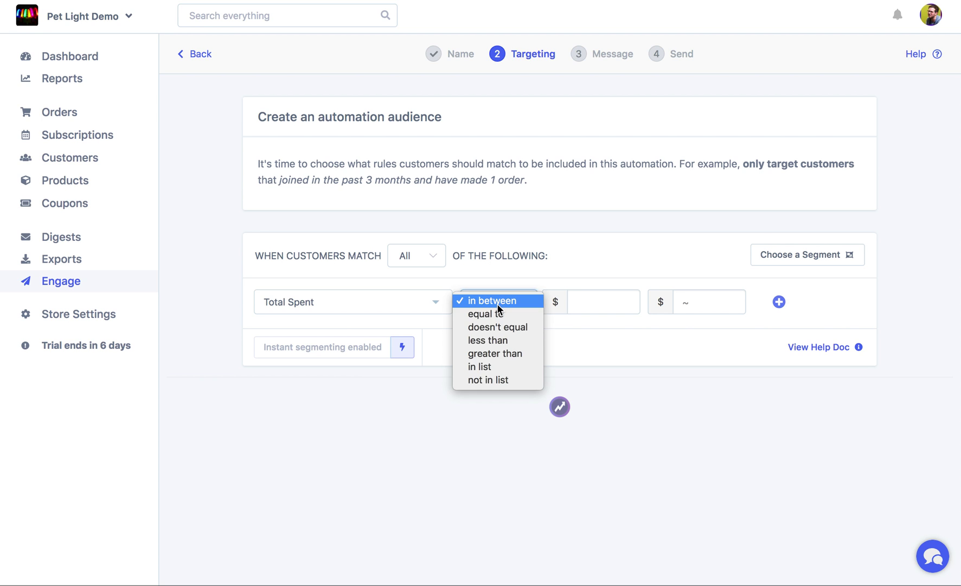
pyautogui.click(504, 353)
pyautogui.click(577, 307)
pyautogui.write('100')
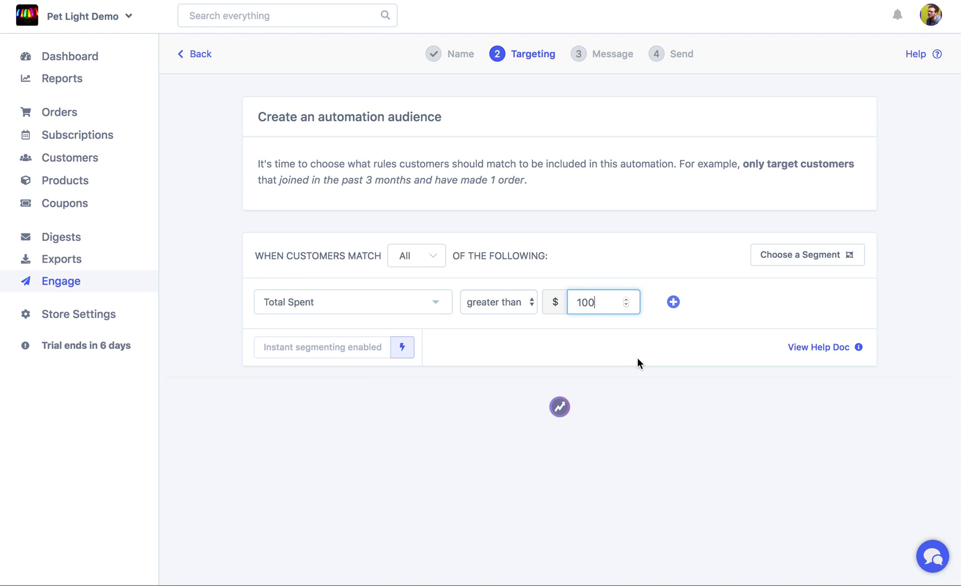
pyautogui.click(656, 344)
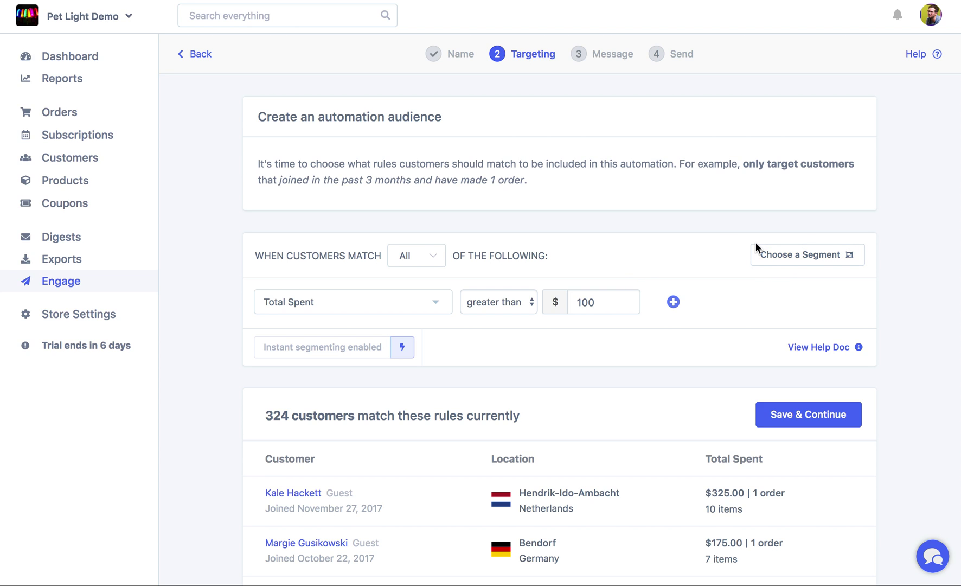
# Browse the saved customer segments and close the list without choosing one
pyautogui.click(783, 256)
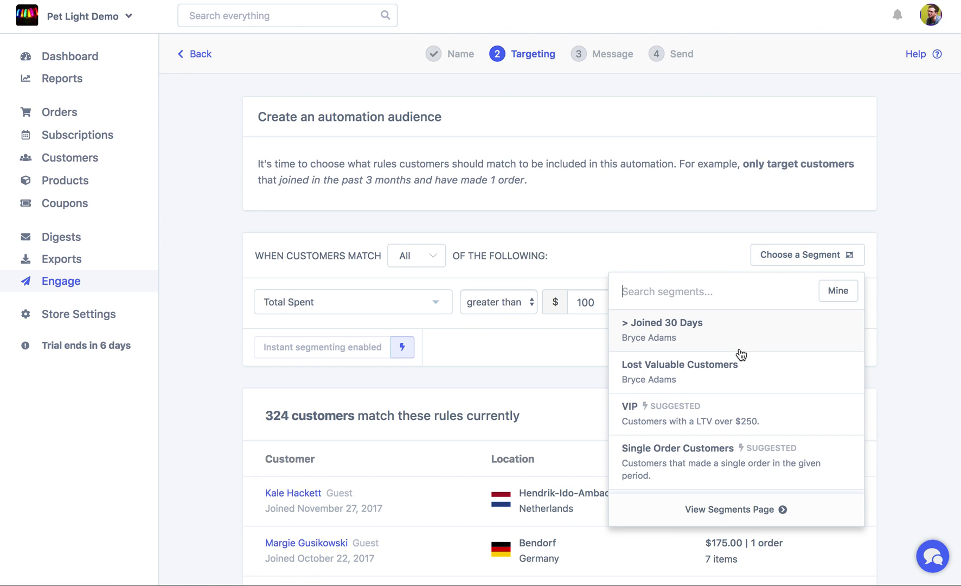
pyautogui.scroll(-3, 741, 355)
pyautogui.scroll(3, 741, 354)
pyautogui.scroll(-2, 724, 422)
pyautogui.scroll(-4, 724, 423)
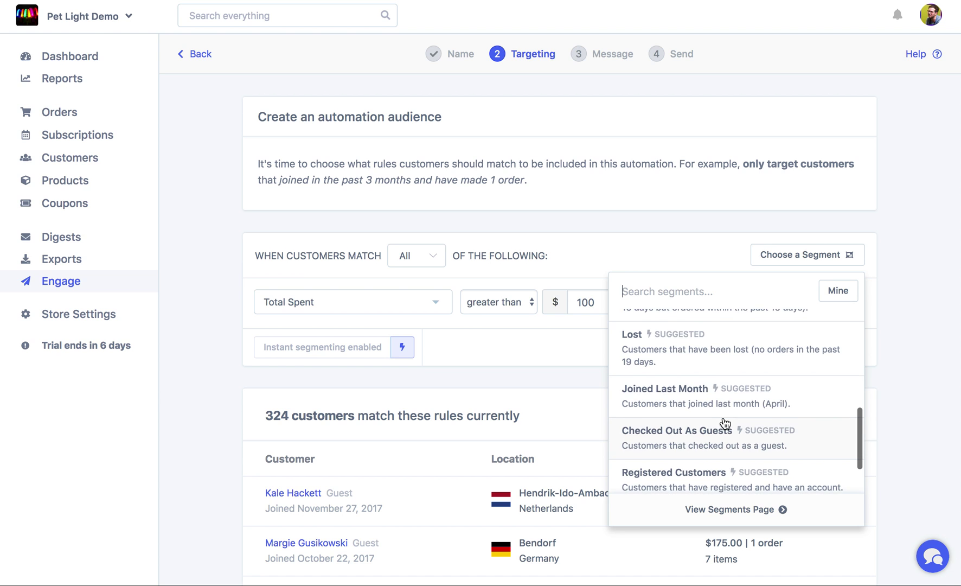
pyautogui.scroll(6, 705, 396)
pyautogui.click(551, 340)
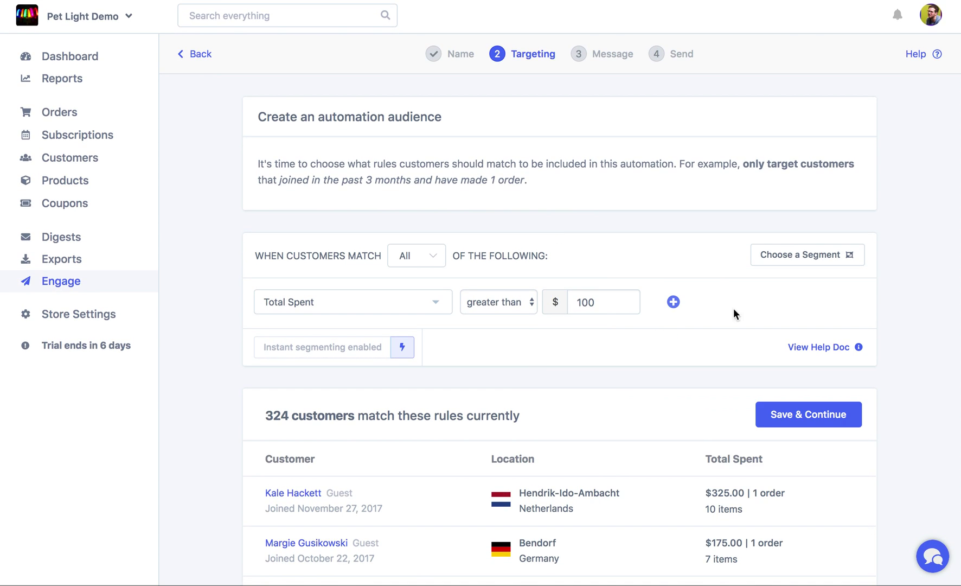
# Add a second audience rule: Order Count greater than 2
pyautogui.click(672, 302)
pyautogui.click(322, 337)
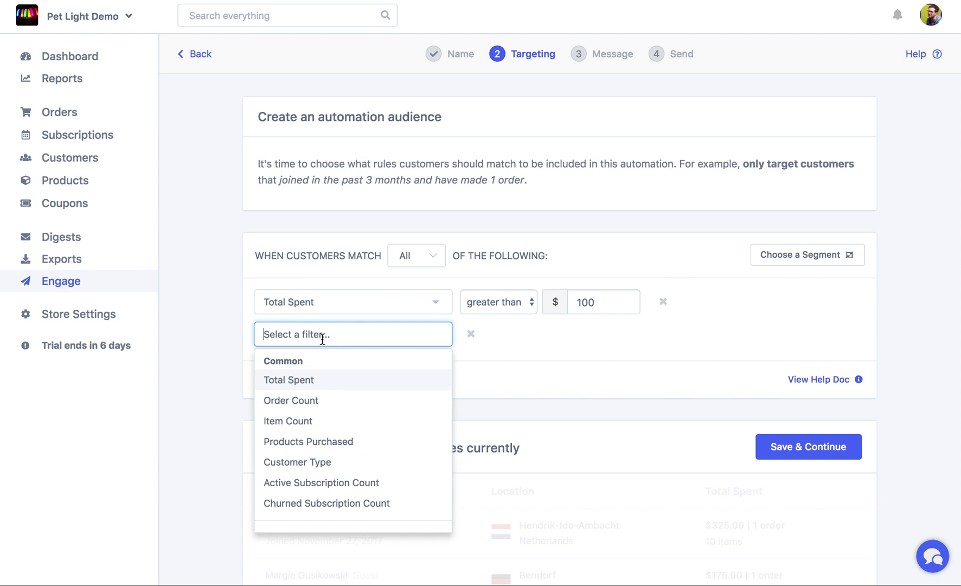
pyautogui.click(335, 403)
pyautogui.click(491, 337)
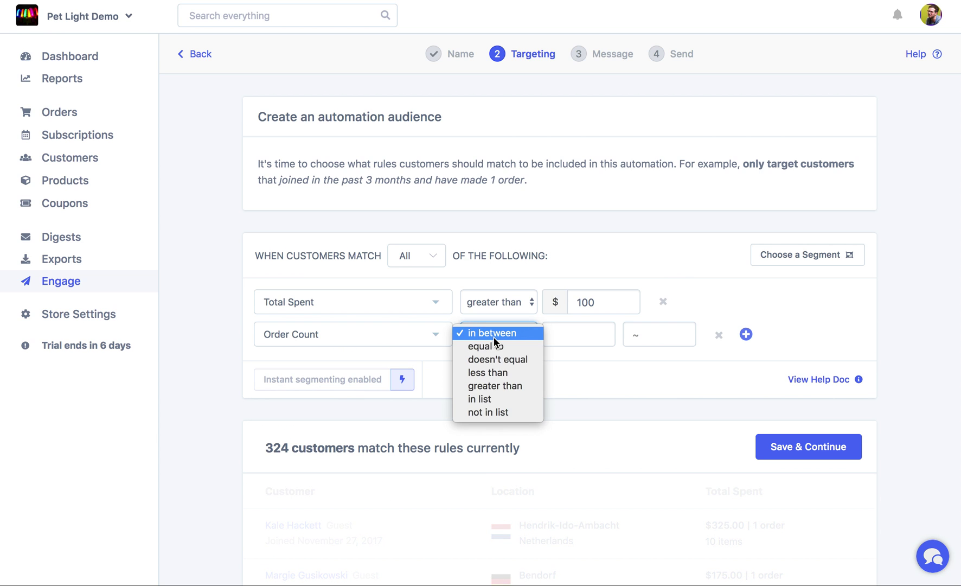
pyautogui.click(509, 386)
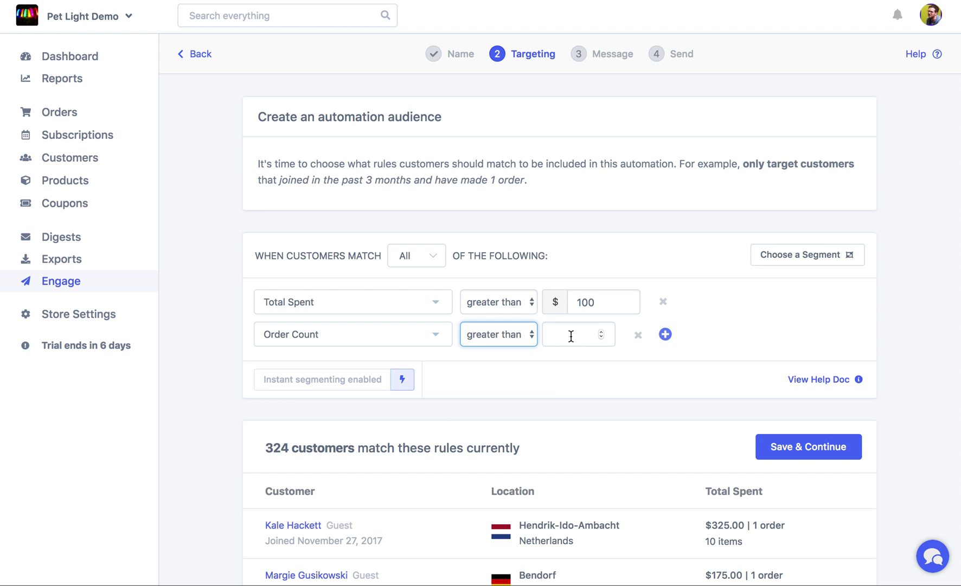
pyautogui.click(570, 335)
pyautogui.write('2')
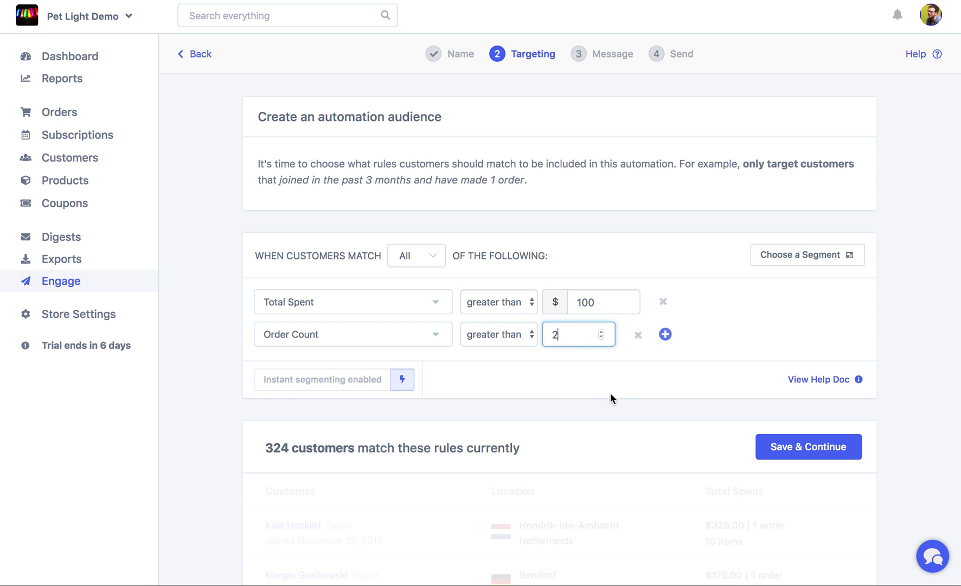
# Add a third audience rule: Last Ordered over 180 days ago
pyautogui.click(664, 336)
pyautogui.click(369, 366)
pyautogui.write('last or')
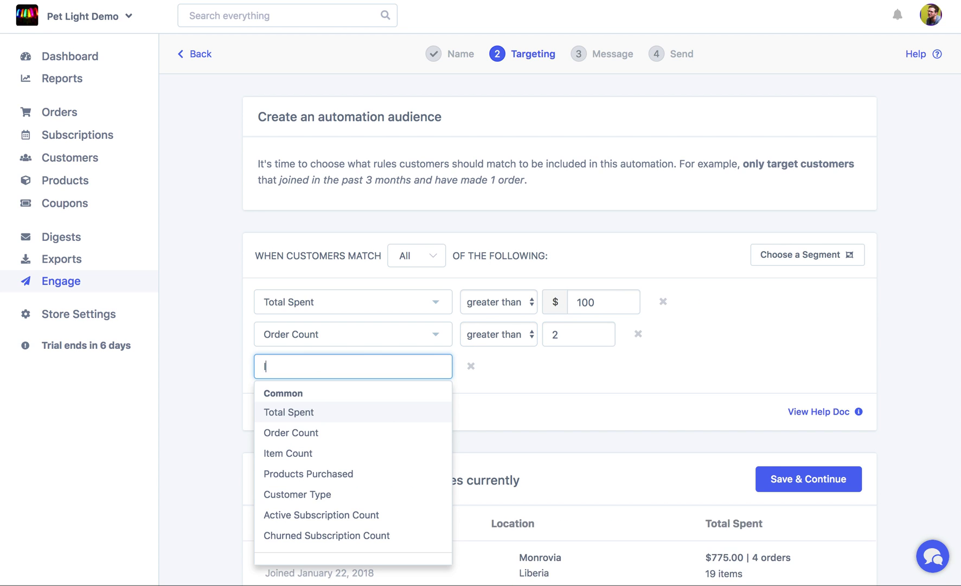
pyautogui.click(369, 417)
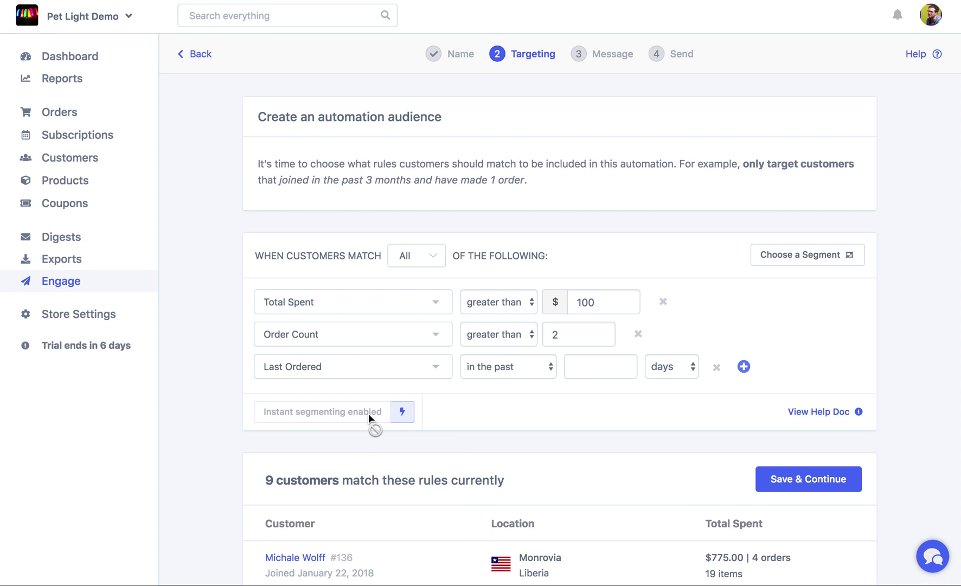
pyautogui.click(509, 368)
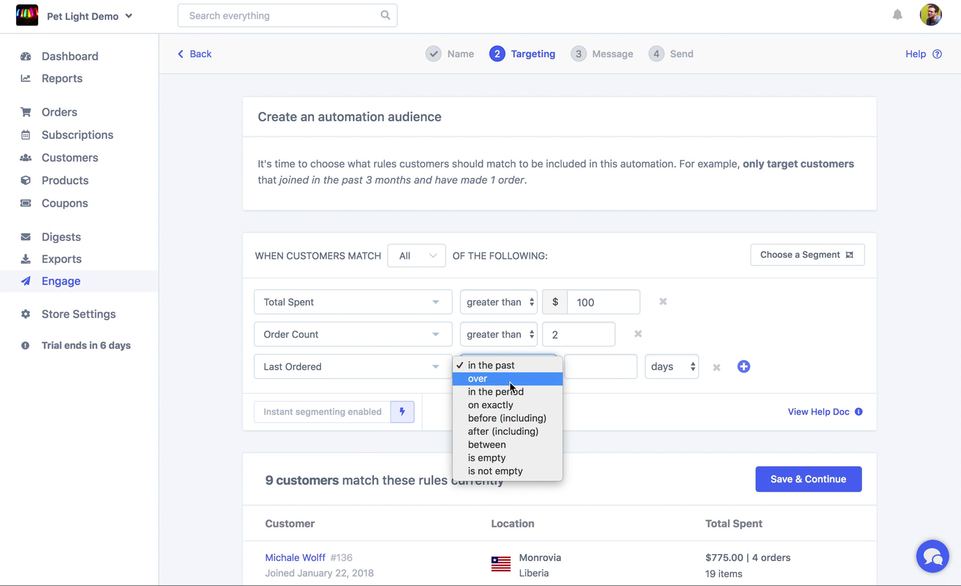
pyautogui.click(509, 380)
pyautogui.click(580, 371)
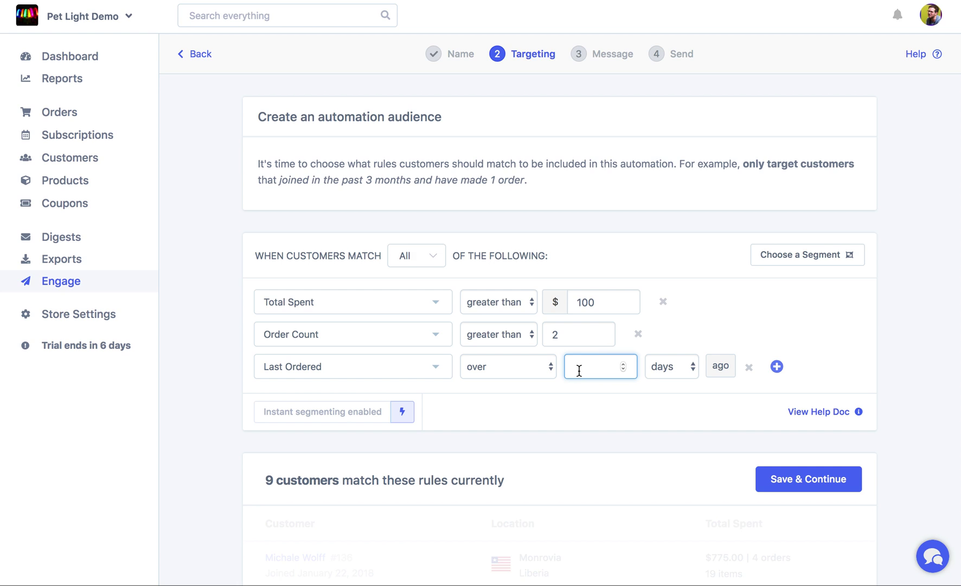
pyautogui.write('180')
pyautogui.click(594, 405)
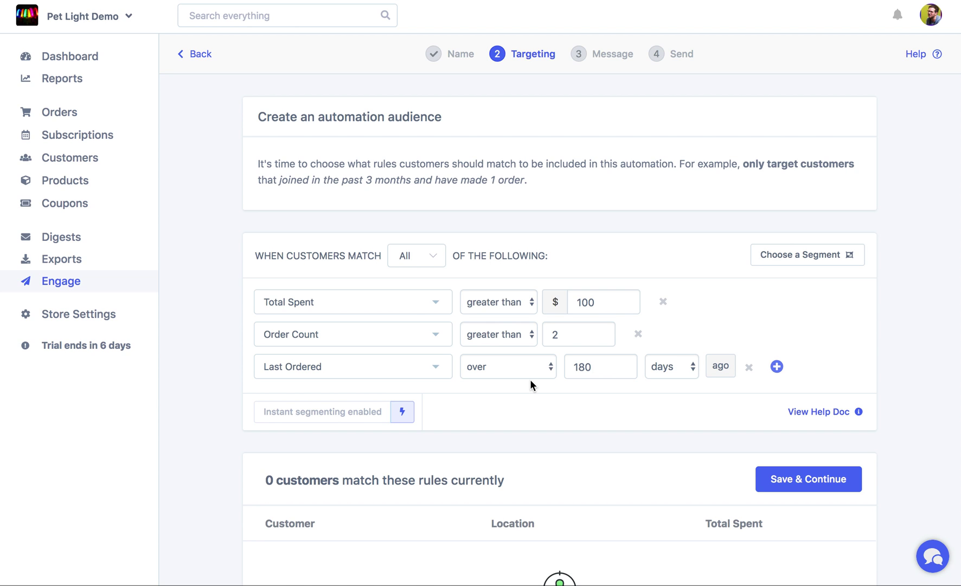
# Lower the Order Count threshold to greater than 1 and review the 2 matching customers
pyautogui.click(529, 340)
pyautogui.click(523, 337)
pyautogui.click(577, 331)
pyautogui.write('1')
pyautogui.press('Left')
pyautogui.press('BackSpace')
pyautogui.click(549, 423)
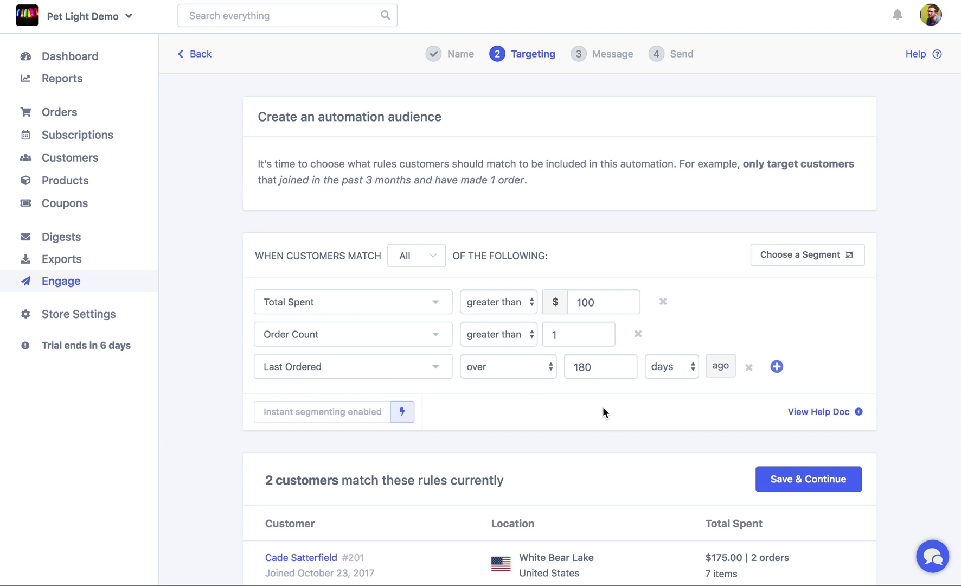
pyautogui.scroll(-3, 603, 406)
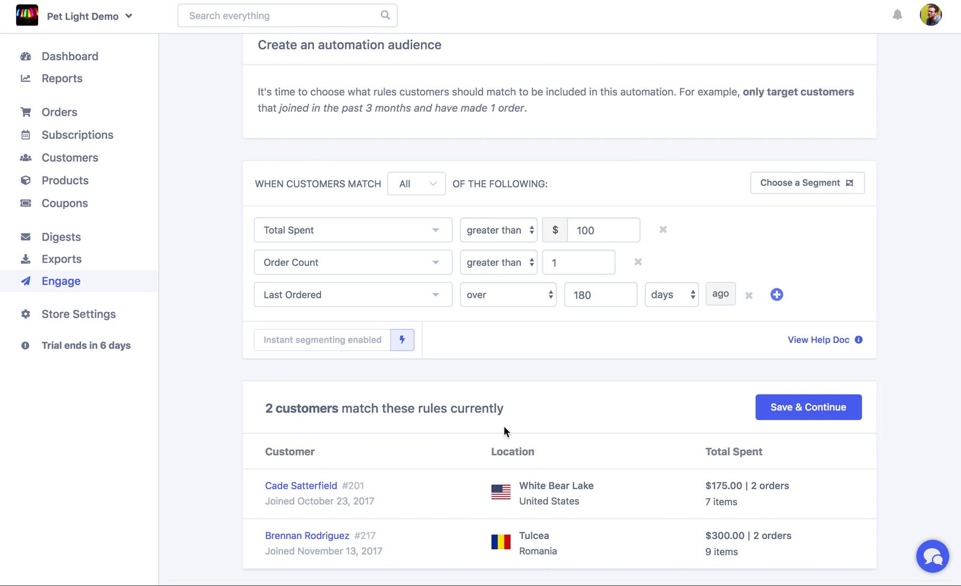
pyautogui.scroll(3, 503, 432)
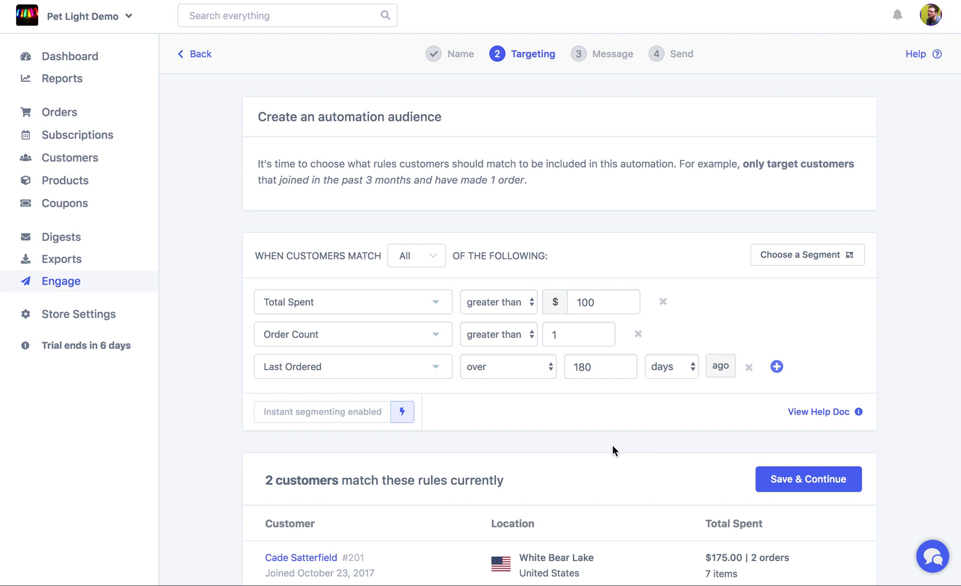
# Continue to the Message step and choose the store's existing sender address as From Email
pyautogui.click(825, 488)
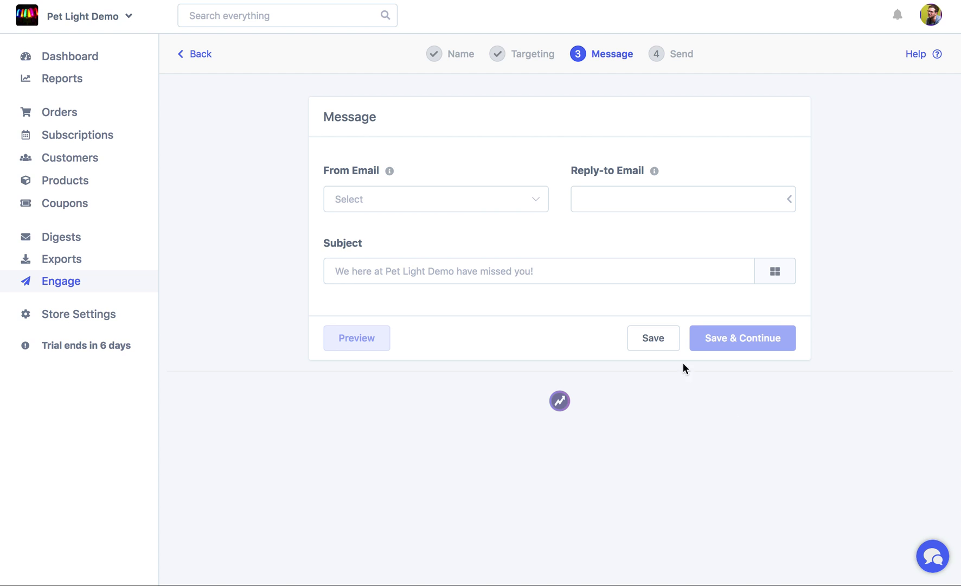
pyautogui.click(405, 204)
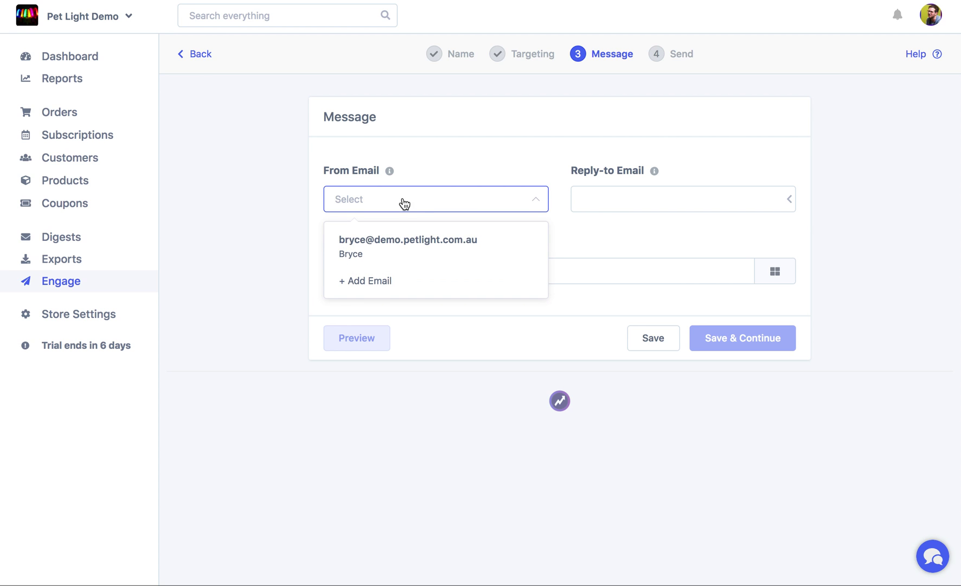
pyautogui.click(359, 286)
pyautogui.click(437, 271)
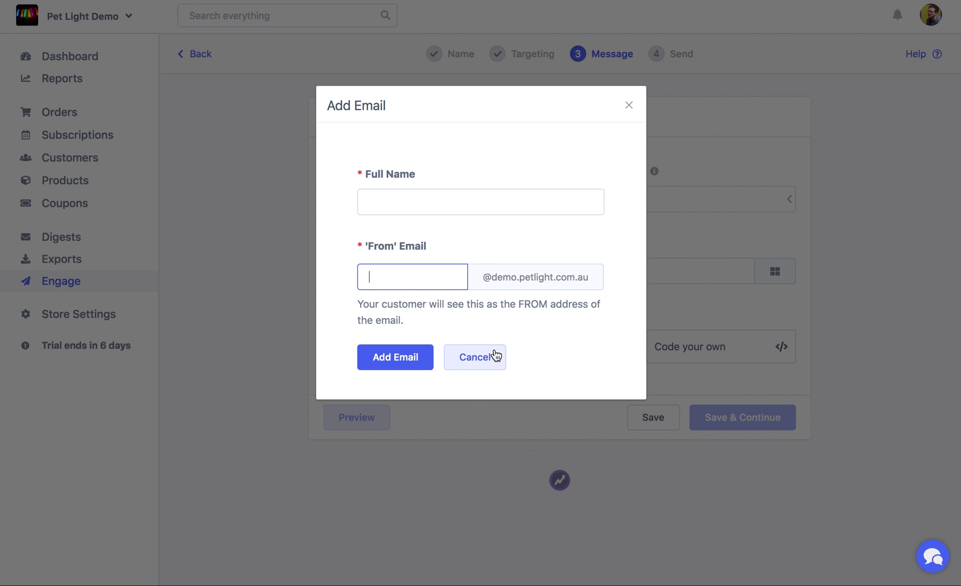
pyautogui.click(499, 272)
pyautogui.moveTo(499, 273); pyautogui.dragTo(684, 272)
pyautogui.click(684, 272)
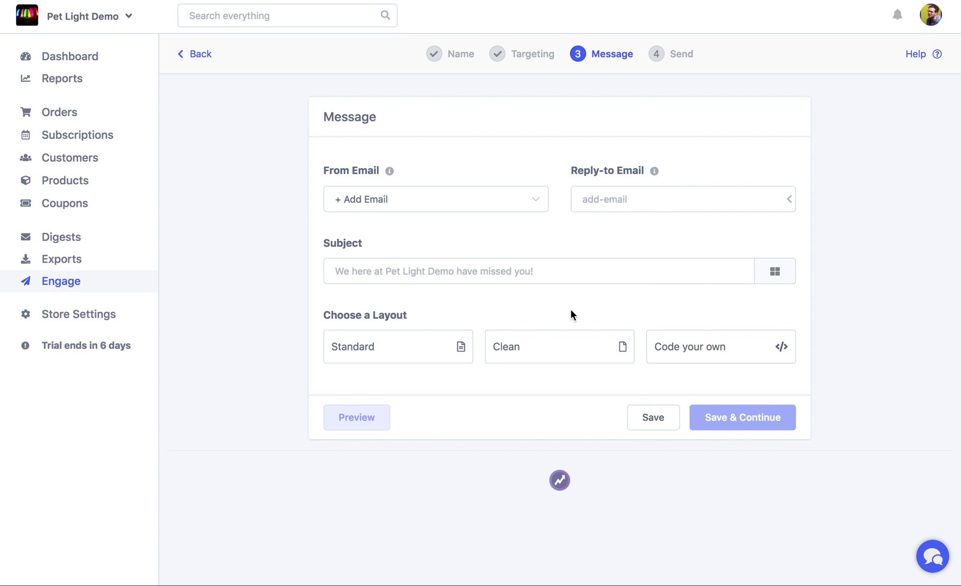
pyautogui.click(437, 196)
pyautogui.click(417, 243)
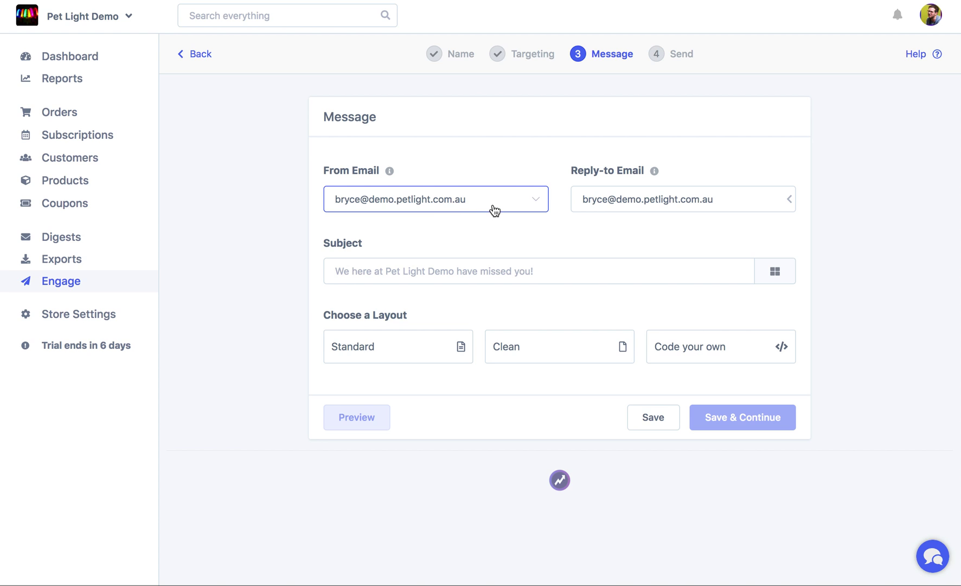
# Change the Reply-to Email to a separate 'help' support address
pyautogui.click(643, 200)
pyautogui.doubleClick(603, 200)
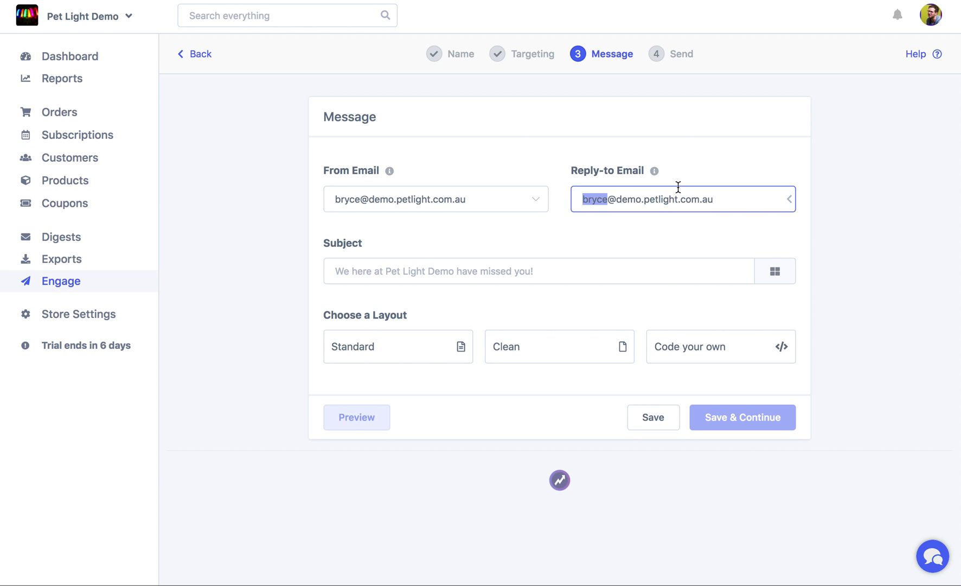
pyautogui.write('help')
pyautogui.click(661, 215)
# Enter the subject 'We've missed you' followed by the First Name variable
pyautogui.click(491, 281)
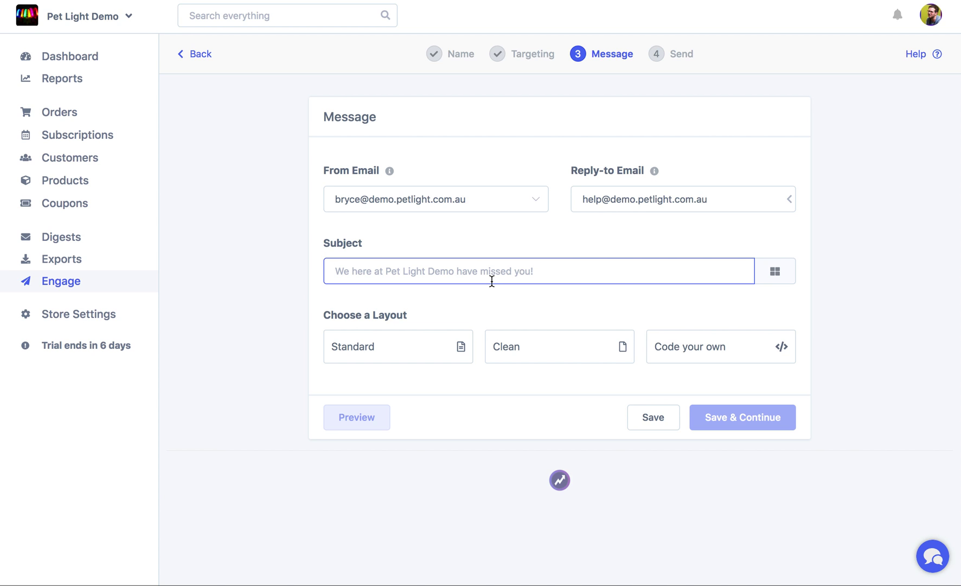
pyautogui.write('W')
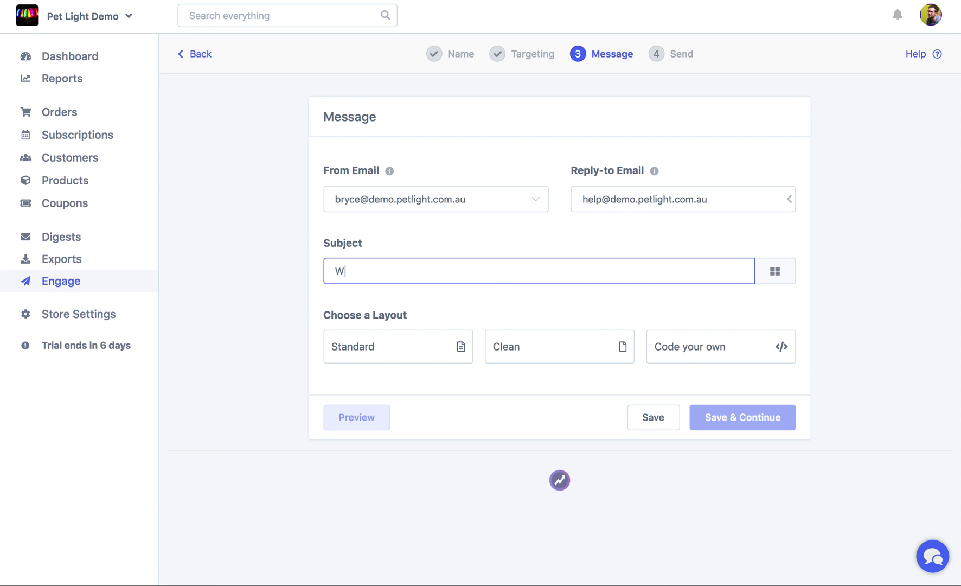
pyautogui.write("e've missed you")
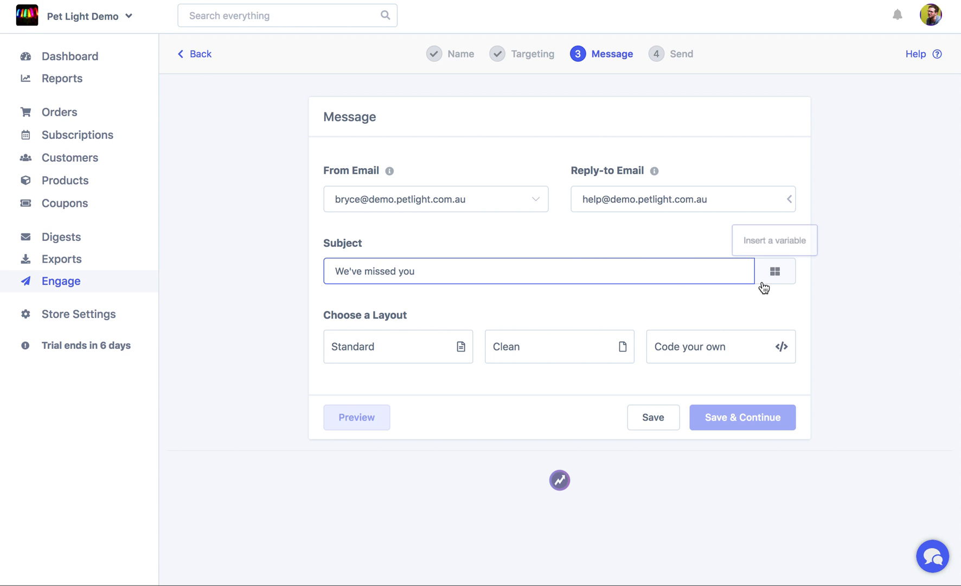
pyautogui.click(775, 270)
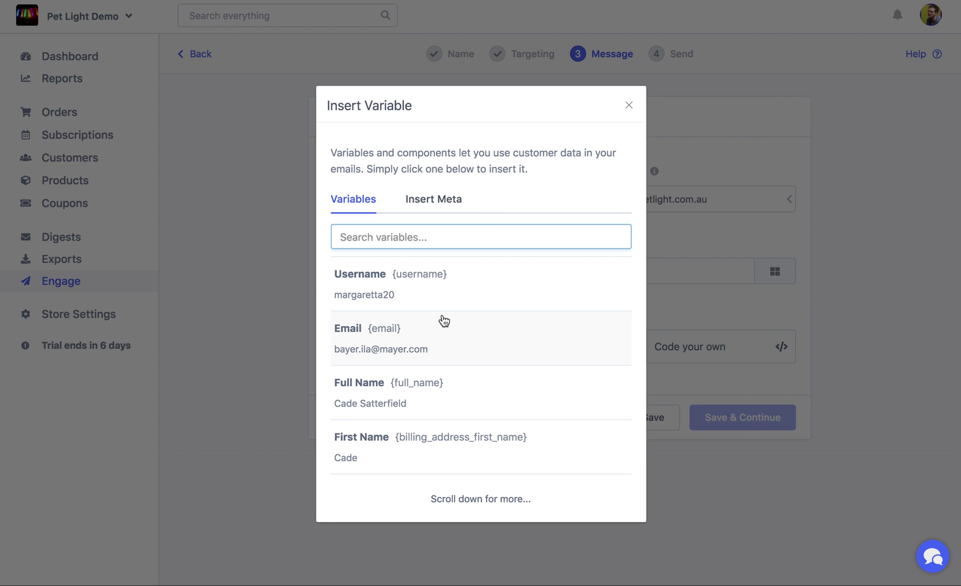
pyautogui.scroll(-2, 442, 320)
pyautogui.scroll(-2, 441, 320)
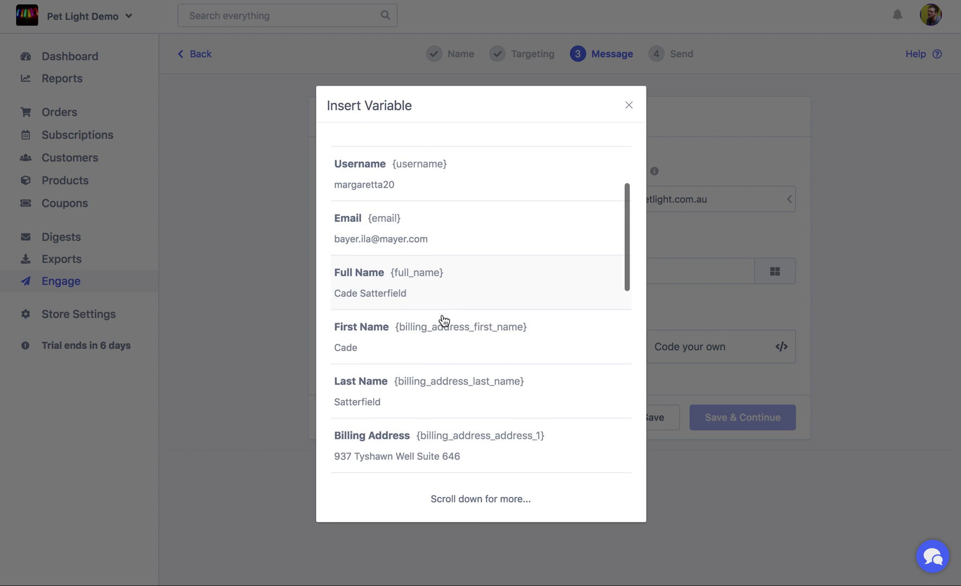
pyautogui.click(382, 321)
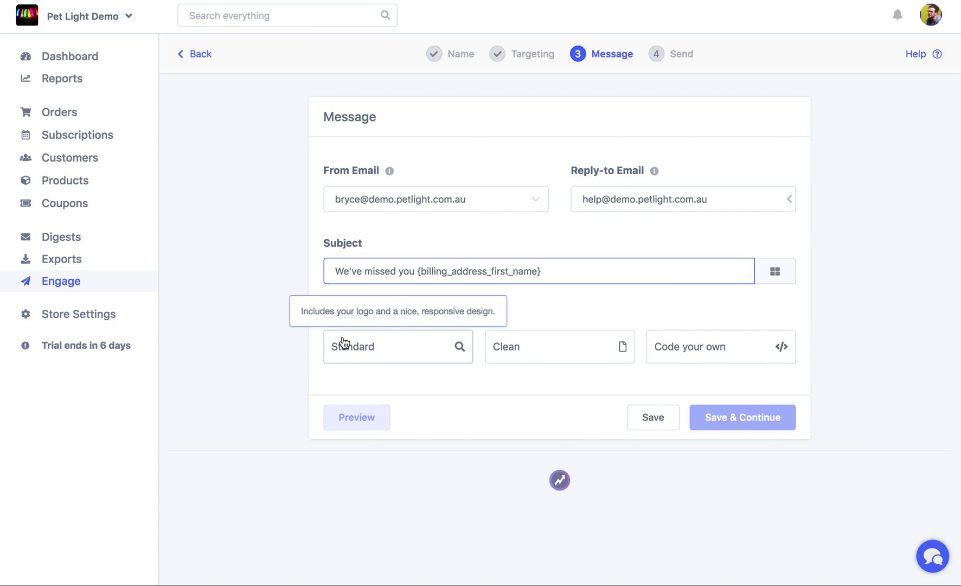
pyautogui.click(461, 347)
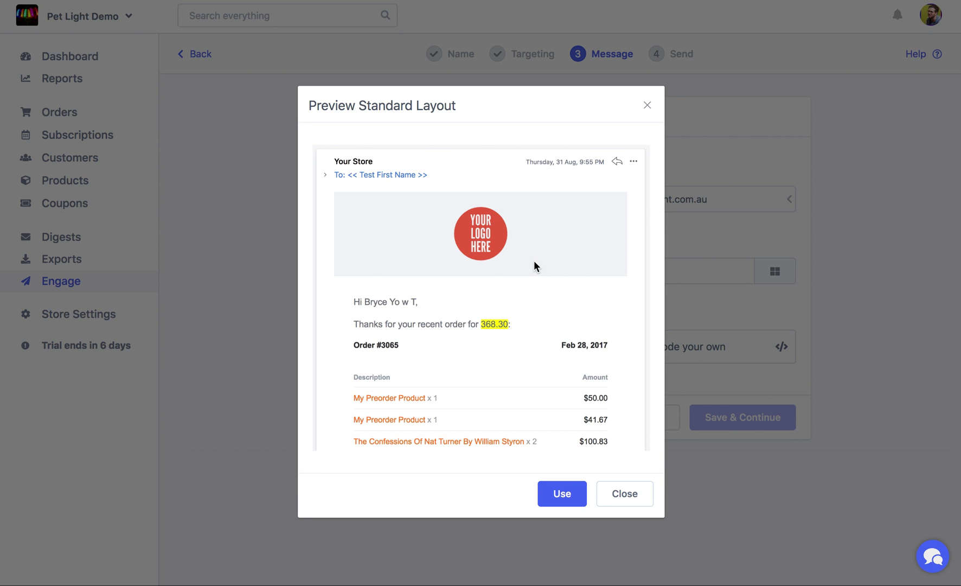
pyautogui.click(639, 496)
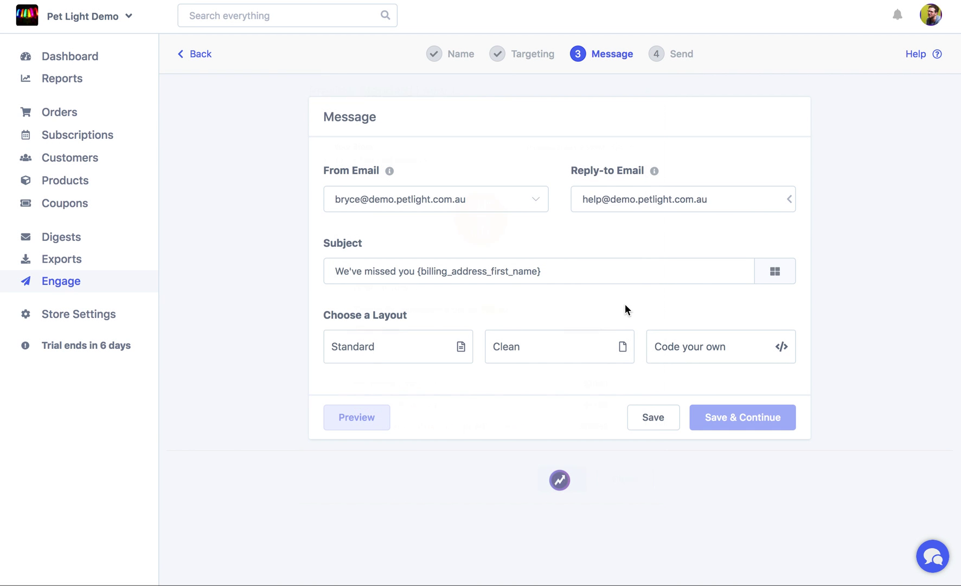
pyautogui.click(621, 347)
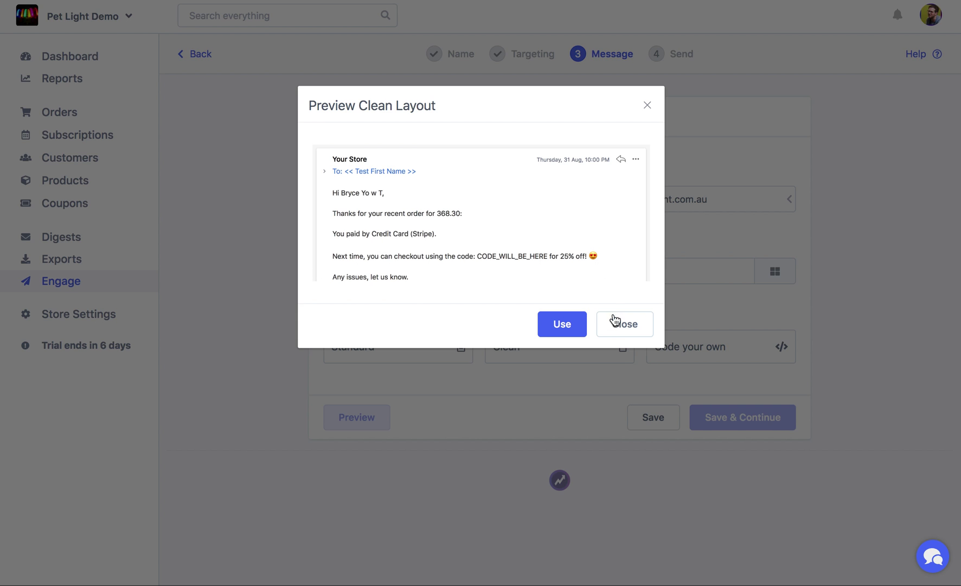
pyautogui.click(640, 332)
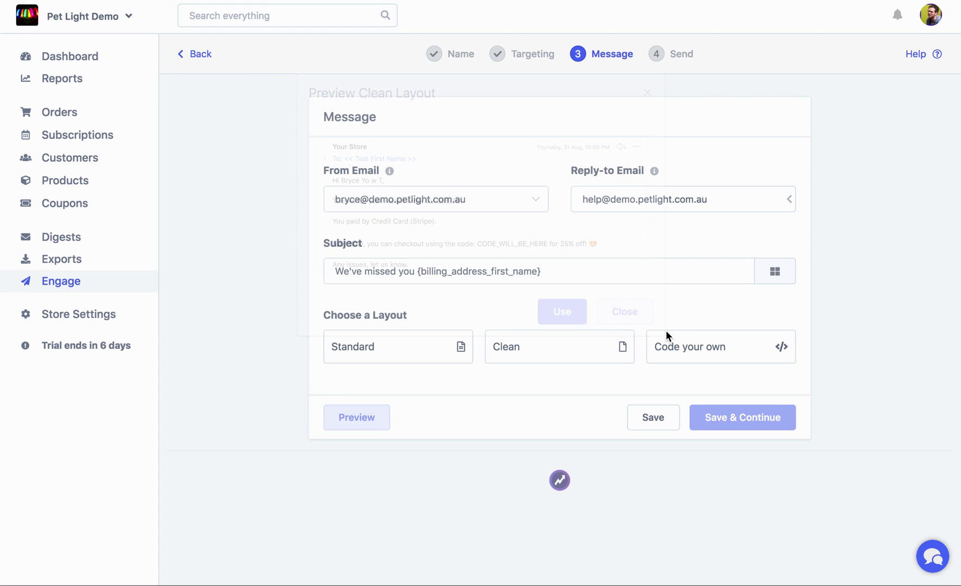
# Try the Code your own and Standard layouts, then switch to Clean
pyautogui.click(688, 343)
pyautogui.scroll(-4, 691, 342)
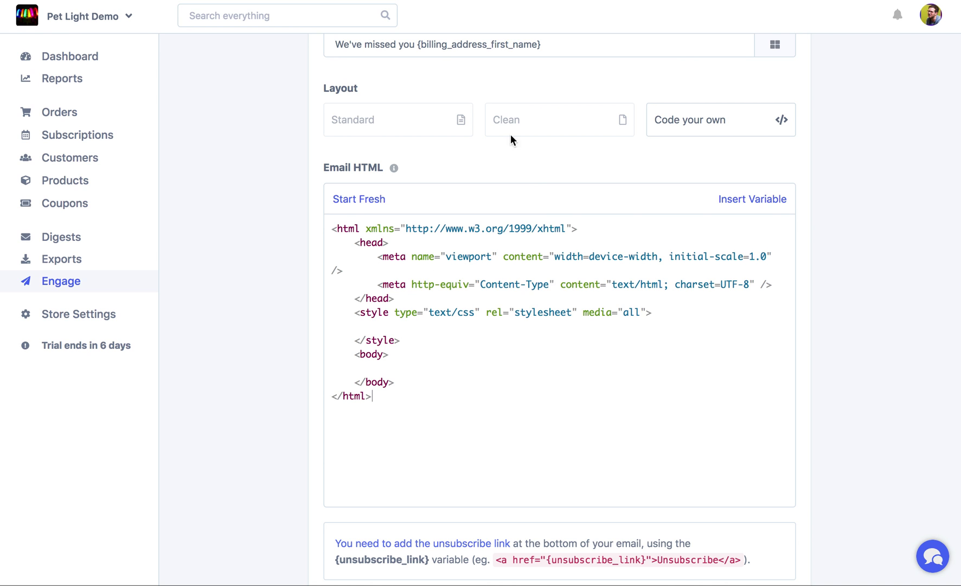
pyautogui.click(431, 128)
pyautogui.scroll(-3, 525, 204)
pyautogui.scroll(3, 524, 204)
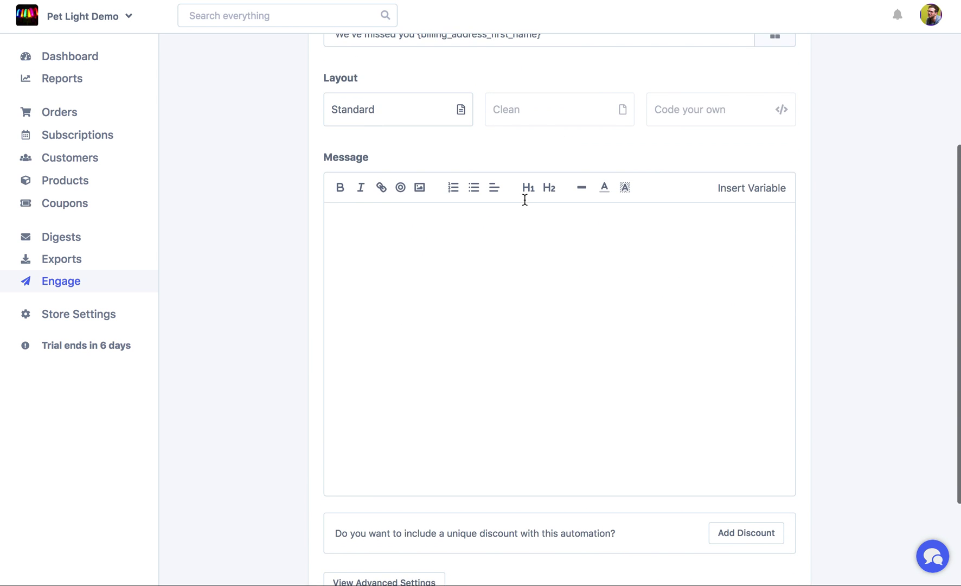
pyautogui.click(575, 120)
pyautogui.scroll(-3, 487, 324)
# Inspect the advanced settings' Custom CSS box, then settle on the Clean layout
pyautogui.click(382, 453)
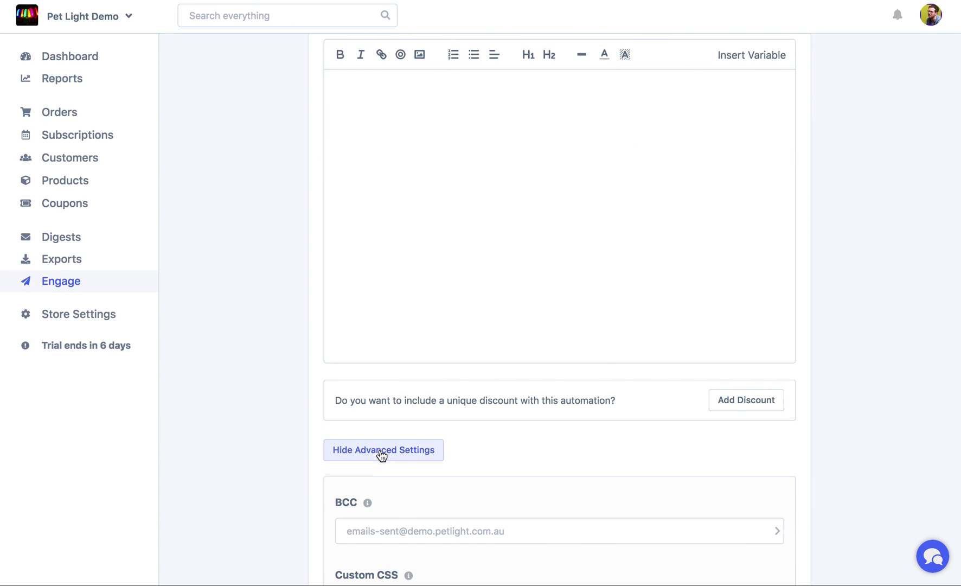
pyautogui.scroll(-3, 382, 455)
pyautogui.click(421, 405)
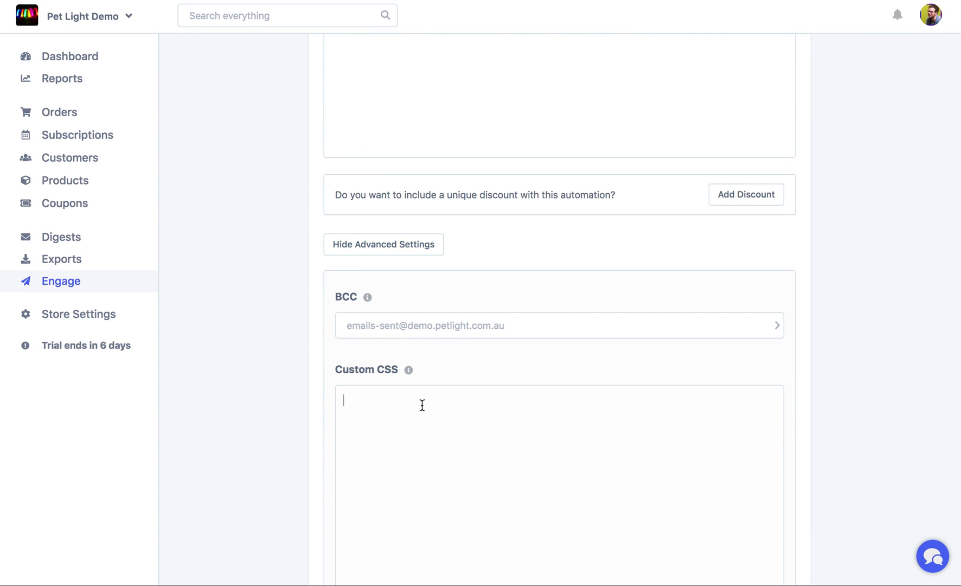
pyautogui.scroll(4, 422, 405)
pyautogui.scroll(-2, 422, 406)
pyautogui.scroll(3, 422, 405)
pyautogui.scroll(3, 422, 406)
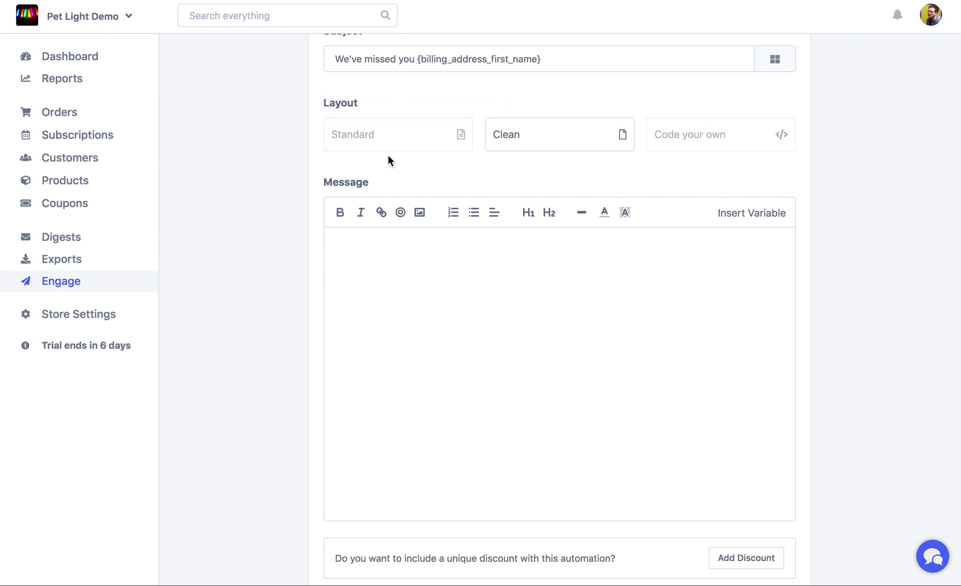
pyautogui.click(397, 144)
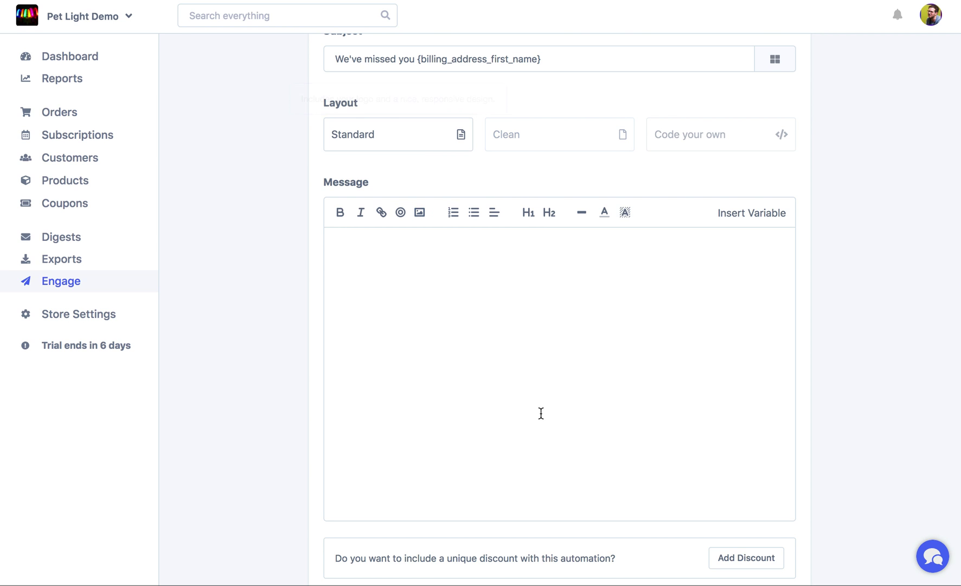
pyautogui.click(530, 146)
# Start the message with 'Hey {first name},' on its own line
pyautogui.scroll(2, 533, 382)
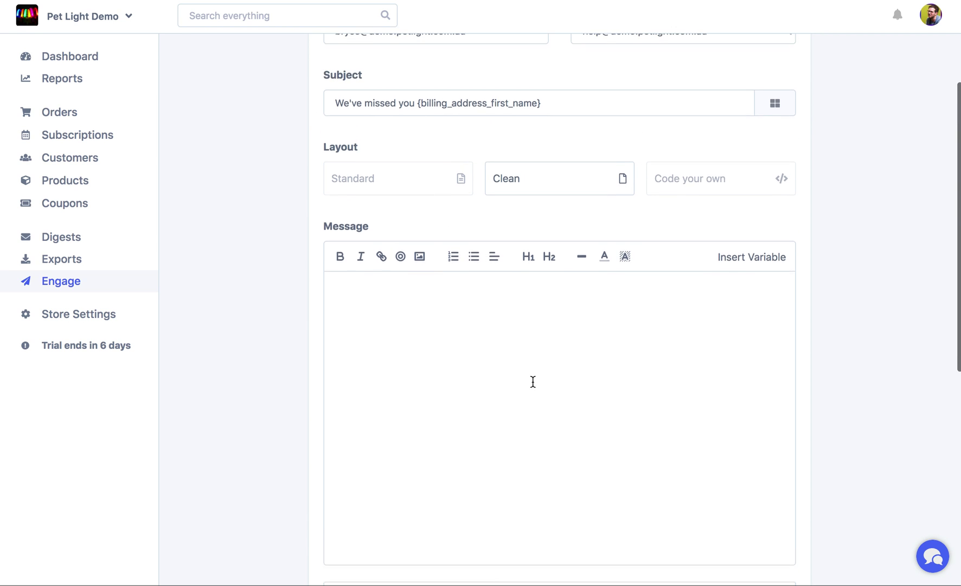
pyautogui.write('H')
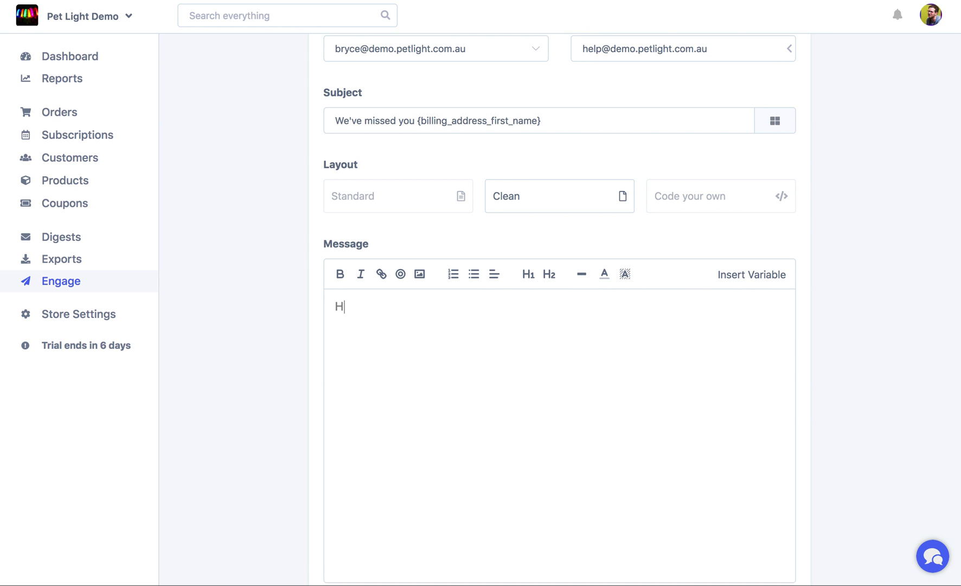
pyautogui.write('ey')
pyautogui.click(770, 276)
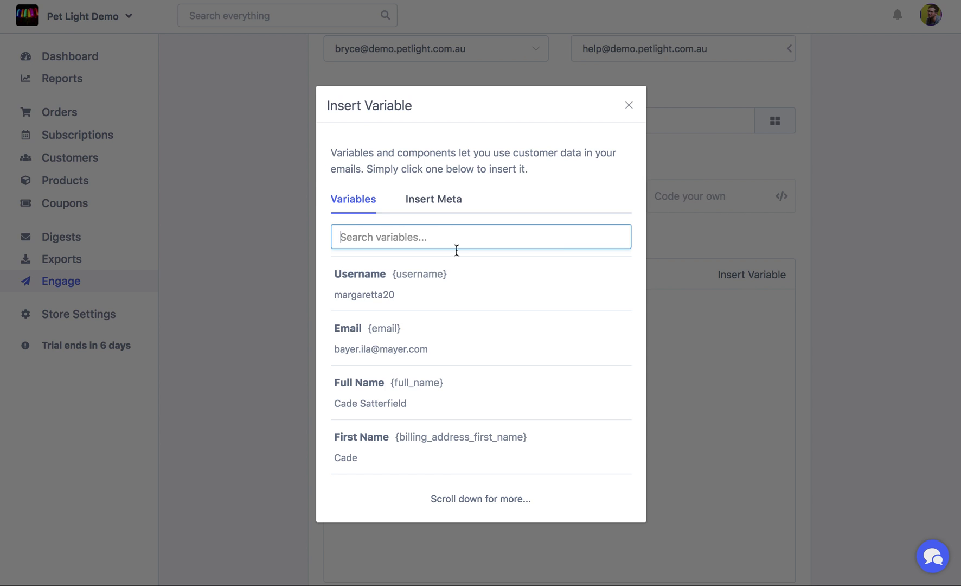
pyautogui.click(445, 432)
pyautogui.write(',')
pyautogui.press('Return')
# Add 'It's been a while since you shopped with us. We have a special on for customers in {billing_address_city}.'
pyautogui.write("It's been a ")
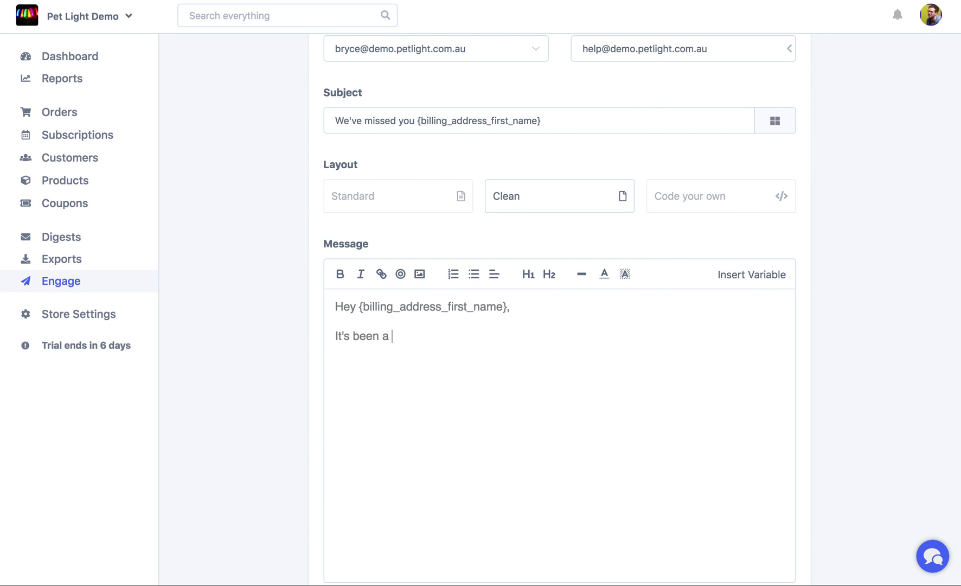
pyautogui.write('while since you shopped')
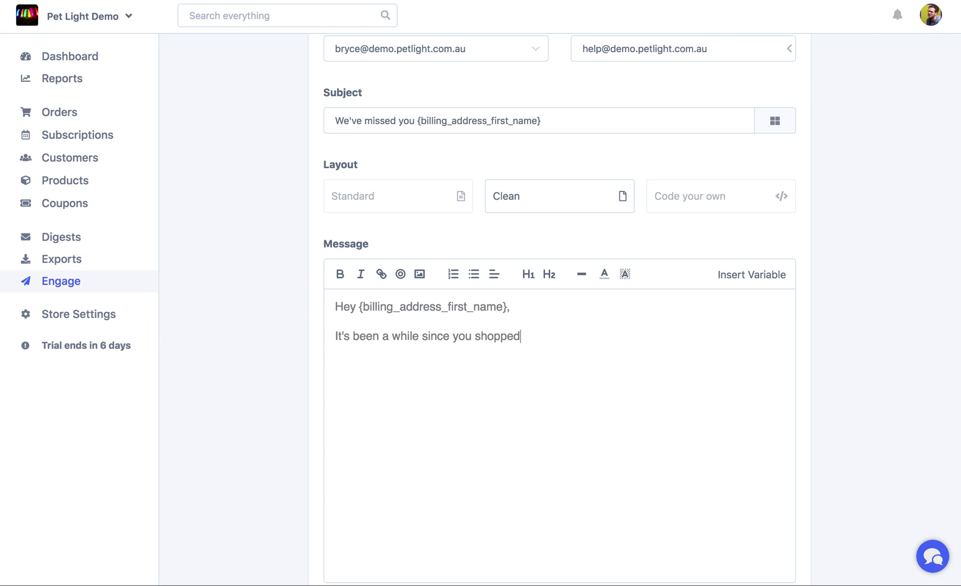
pyautogui.write(' with us. We have a speci')
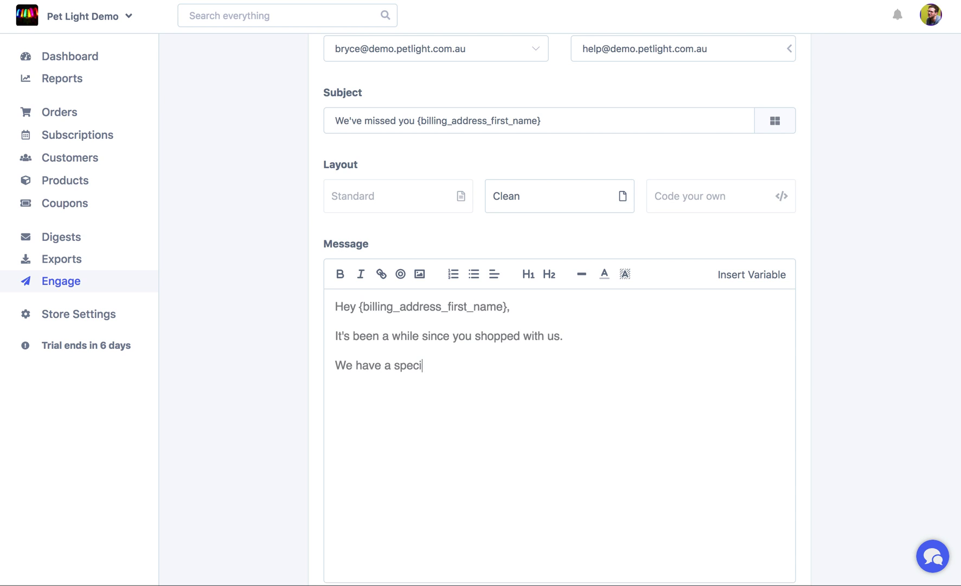
pyautogui.write('al on for customers in')
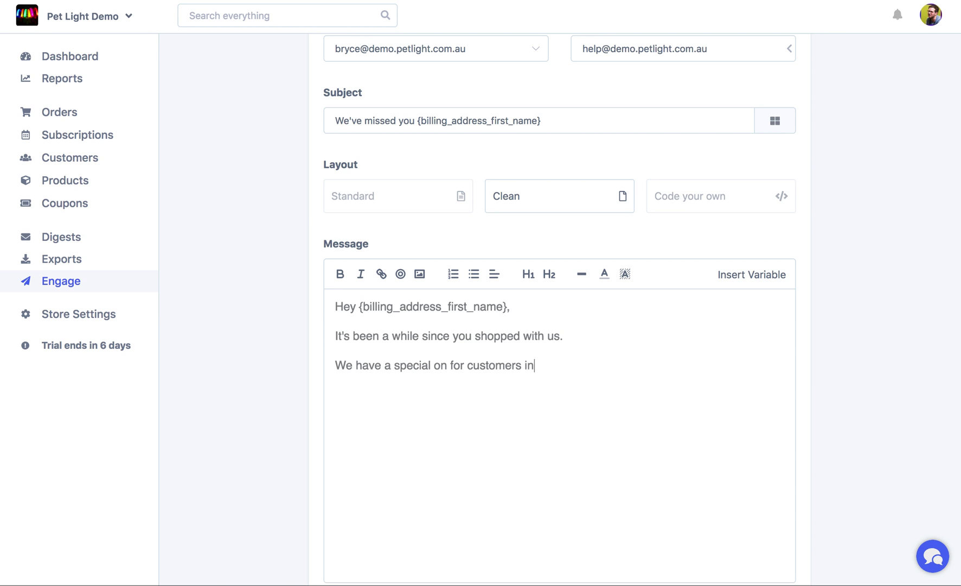
pyautogui.click(760, 277)
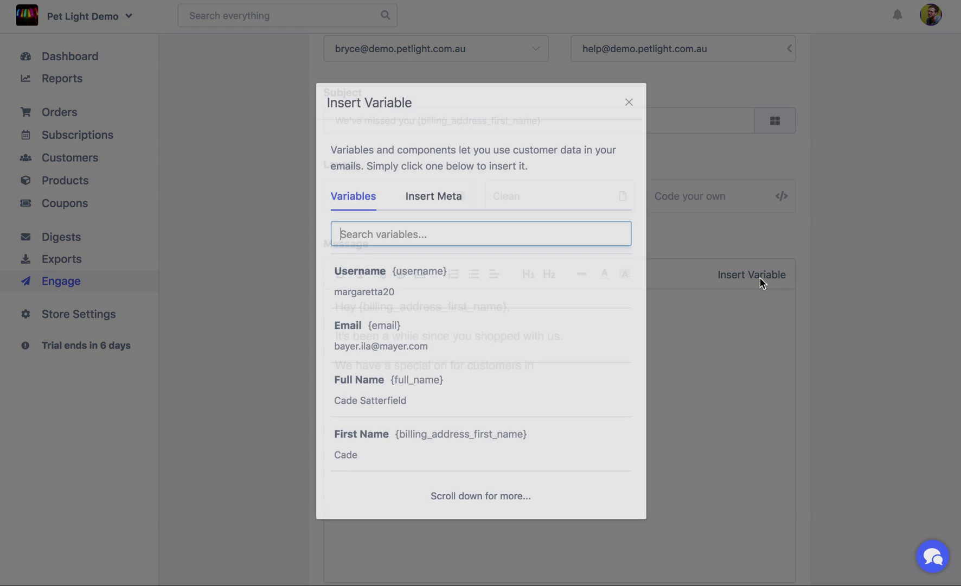
pyautogui.scroll(-6, 499, 344)
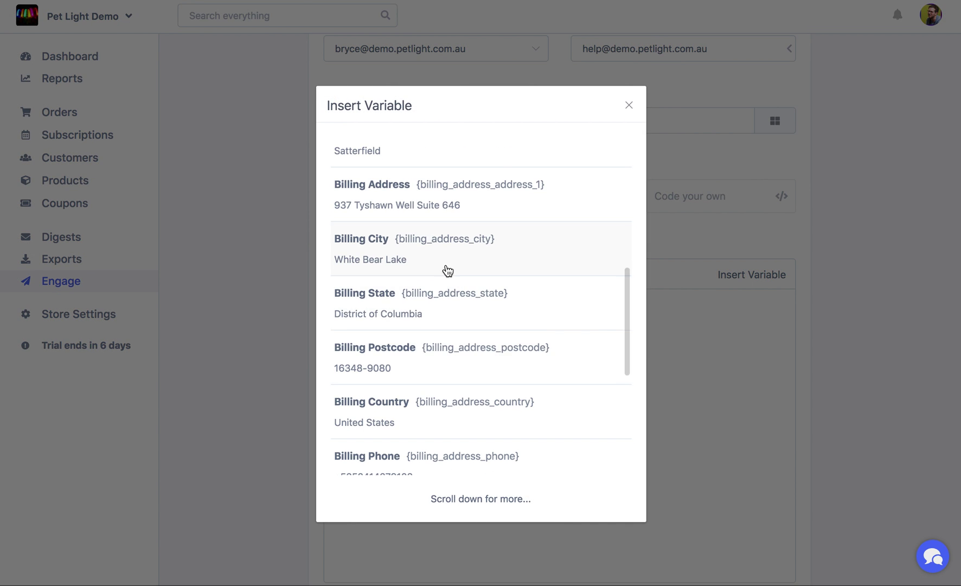
pyautogui.click(446, 261)
pyautogui.write('.')
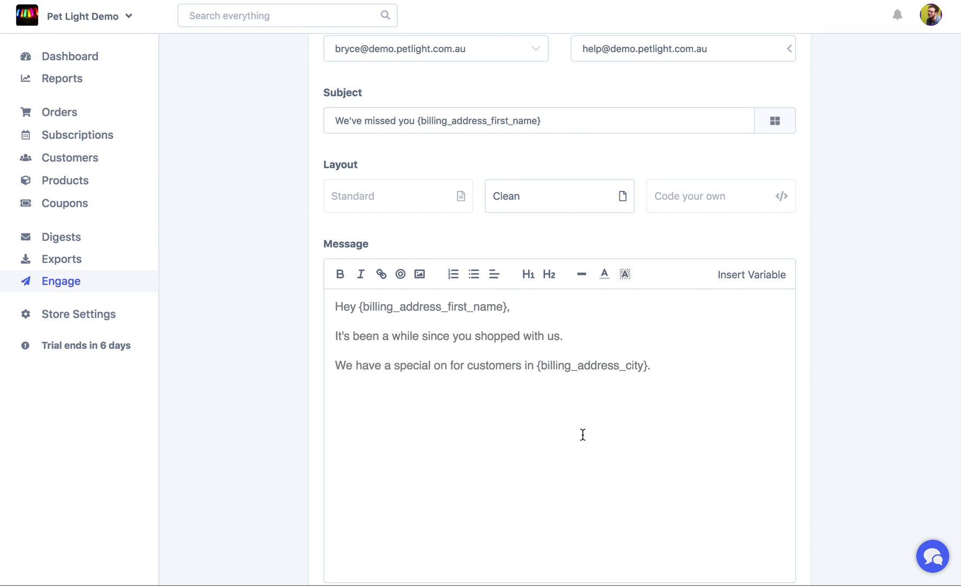
pyautogui.scroll(3, 616, 214)
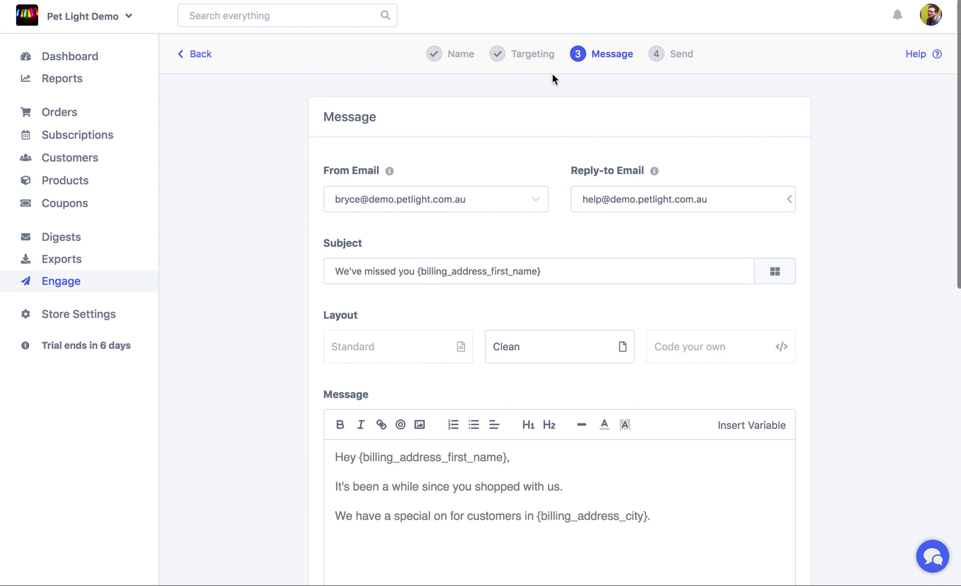
pyautogui.scroll(-3, 526, 389)
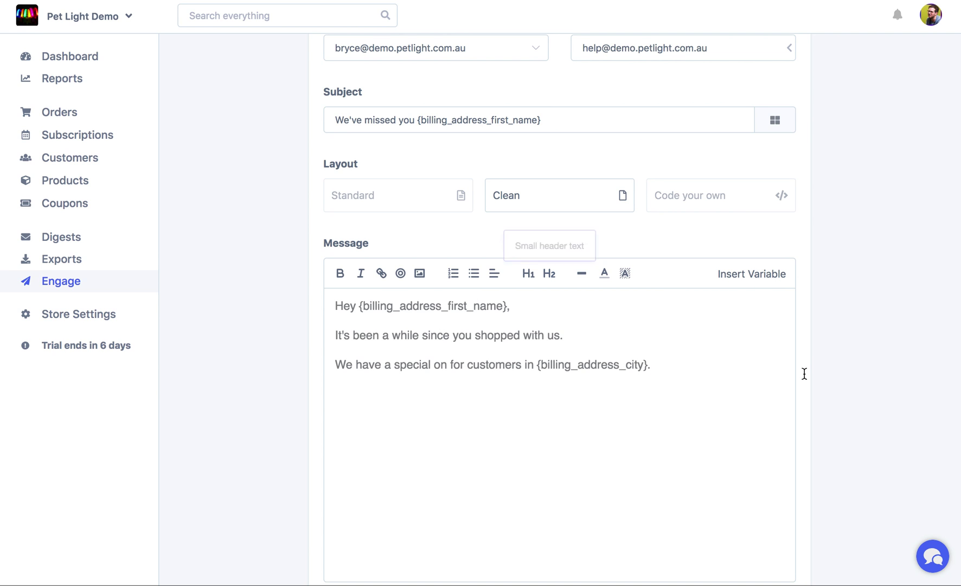
pyautogui.scroll(-1, 743, 406)
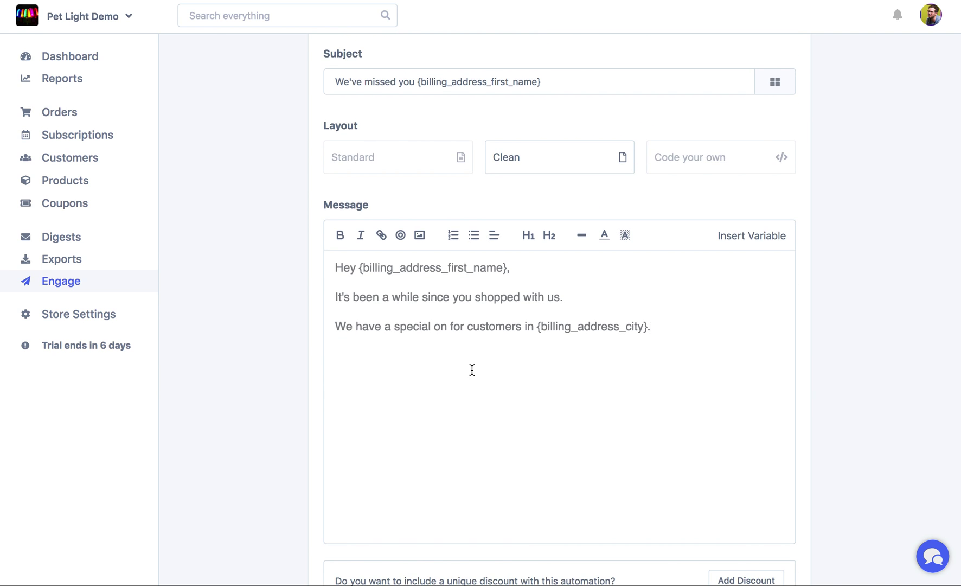
pyautogui.scroll(-2, 543, 341)
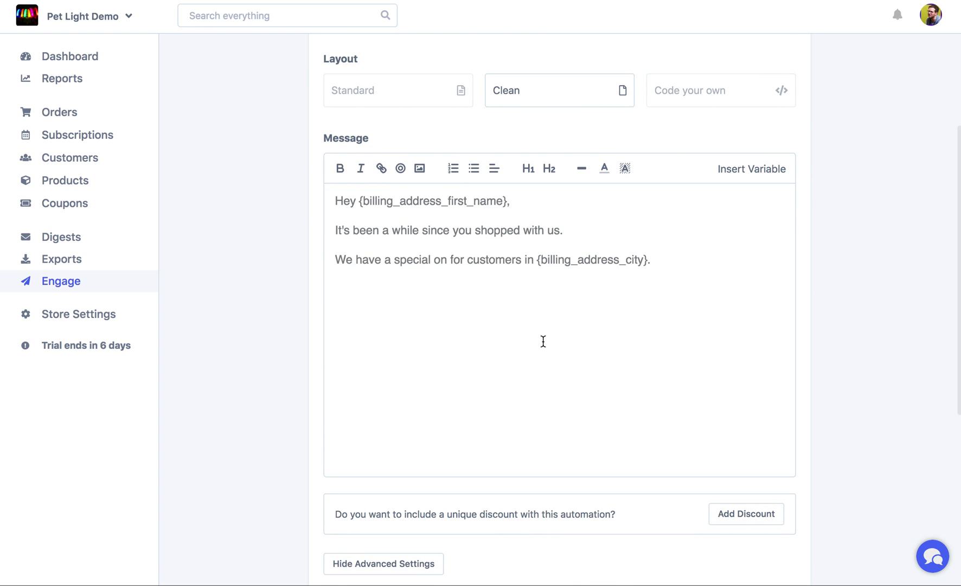
pyautogui.press('Return')
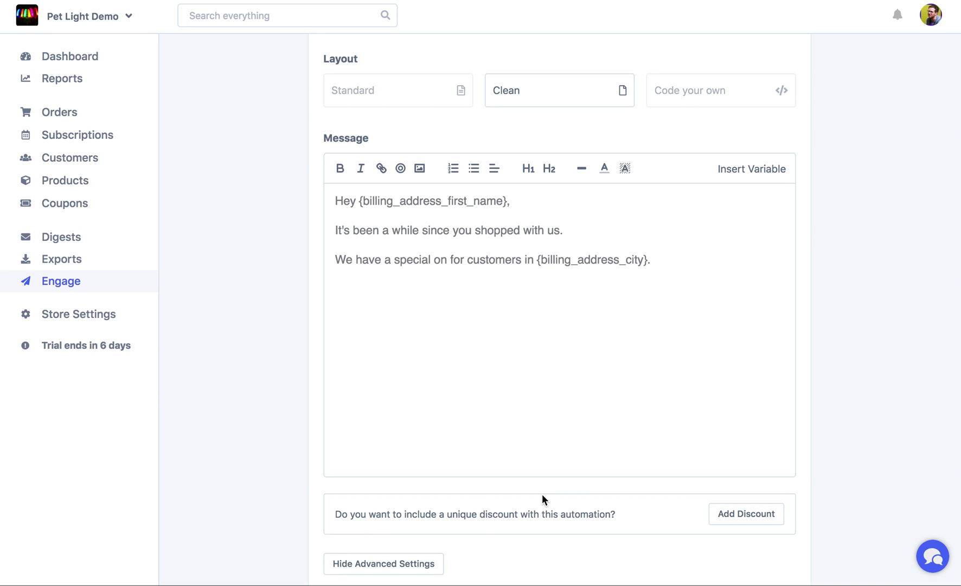
pyautogui.scroll(-2, 543, 499)
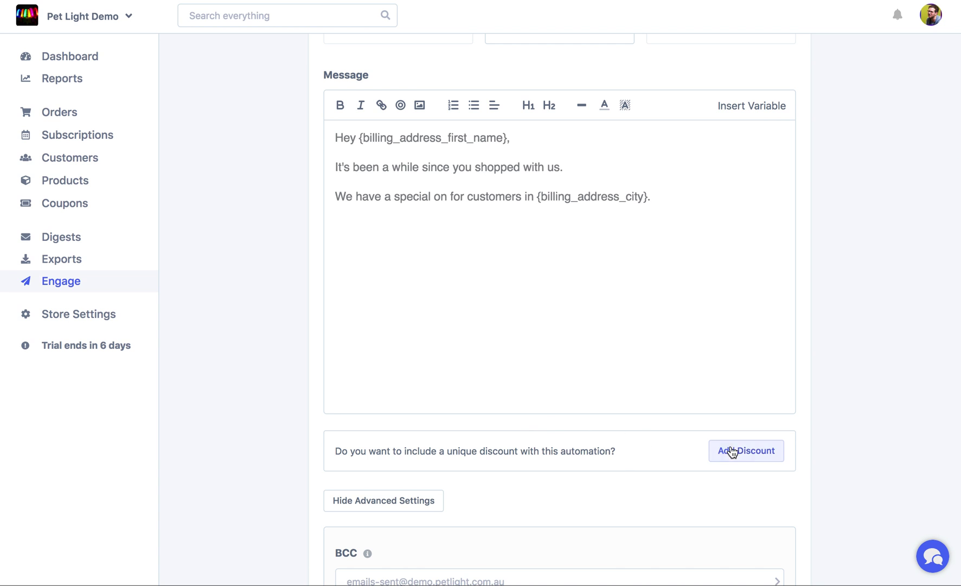
# Add a Percentage Discount of 30, expiring in 60 days, with code prefix VIP
pyautogui.click(769, 453)
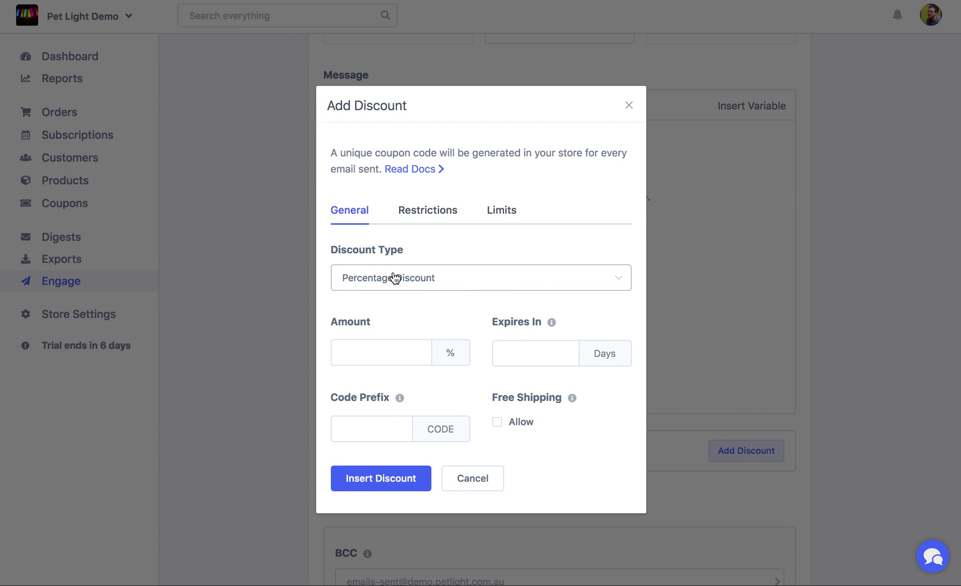
pyautogui.click(416, 281)
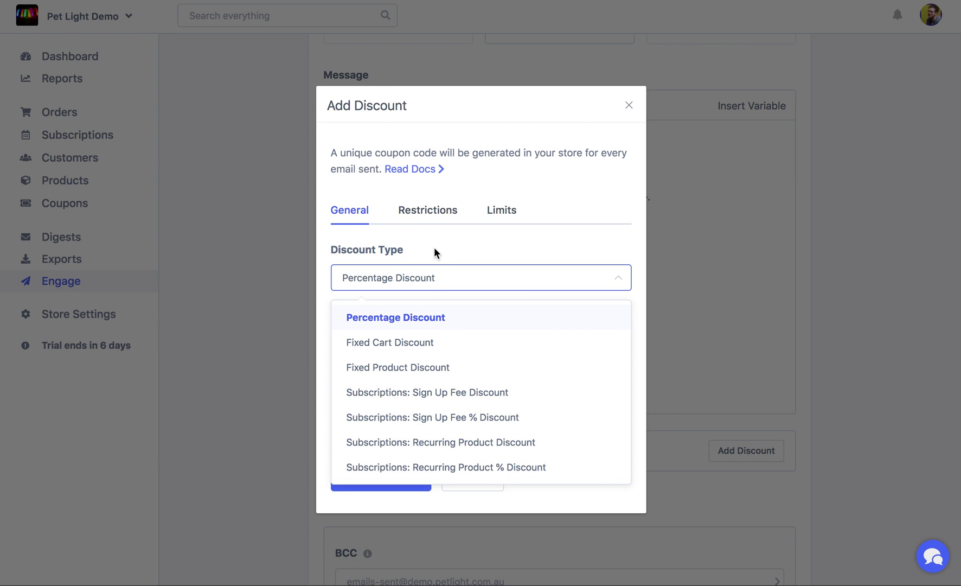
pyautogui.click(412, 250)
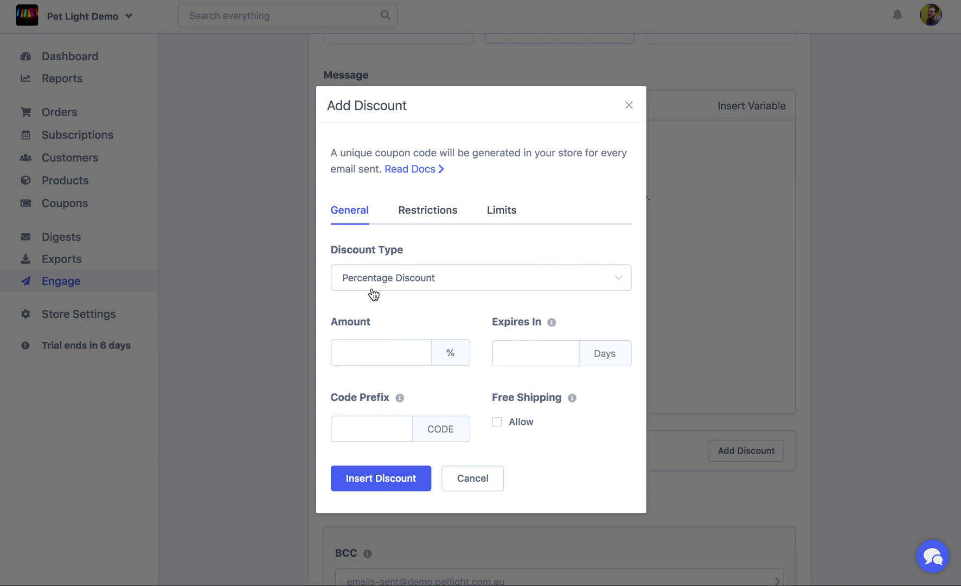
pyautogui.click(388, 351)
pyautogui.write('30')
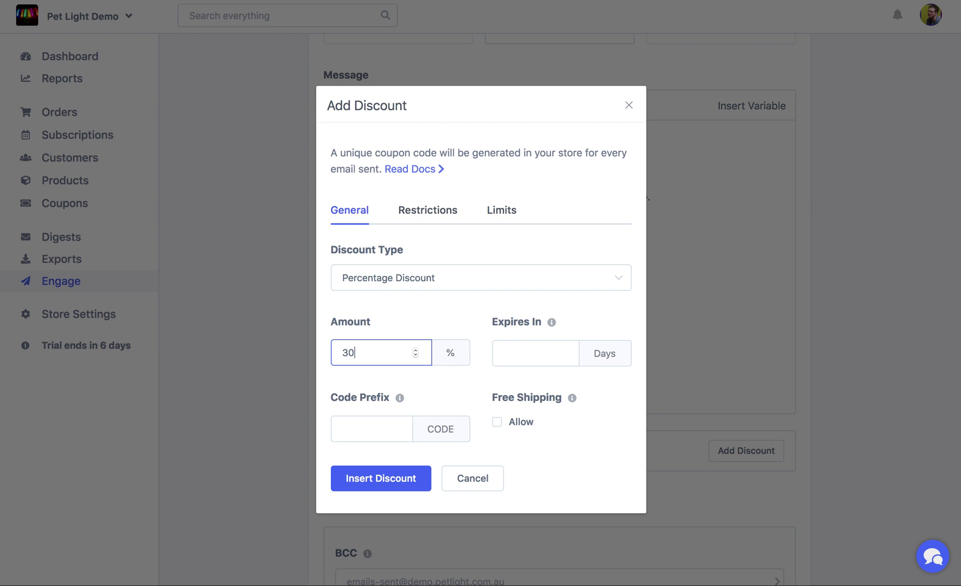
pyautogui.click(537, 352)
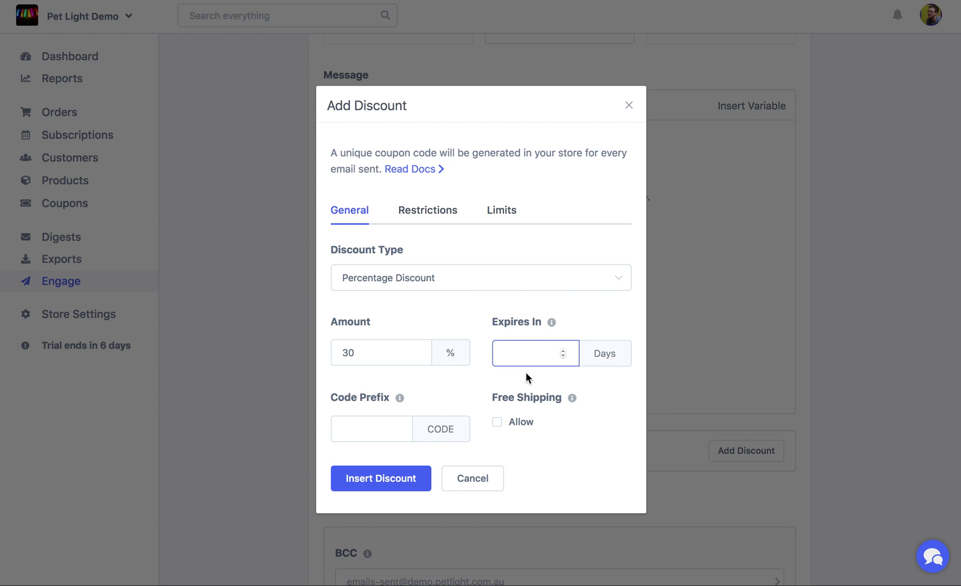
pyautogui.write('60')
pyautogui.click(358, 433)
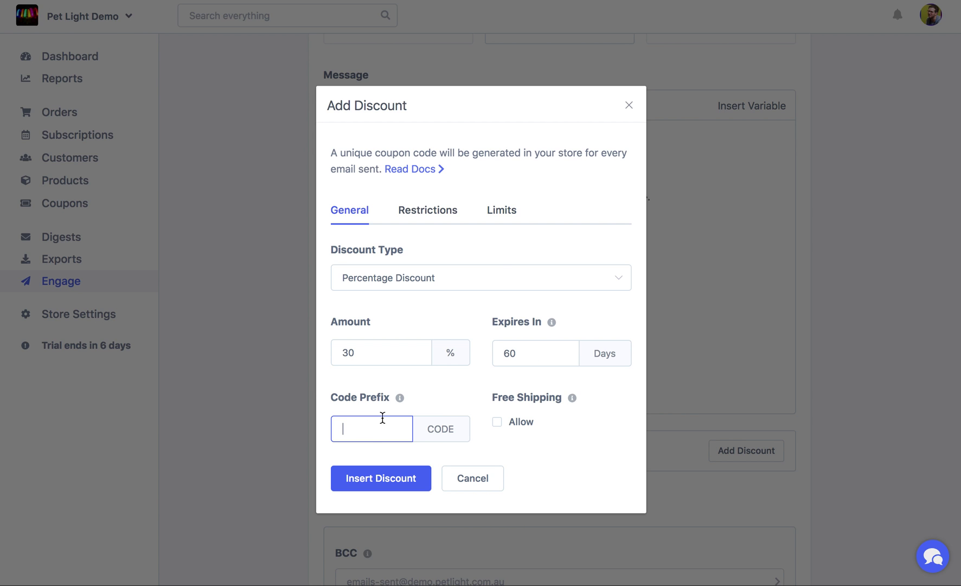
pyautogui.moveTo(405, 392)
pyautogui.write('VIP')
# Review the discount restrictions and set the usage limit per coupon to 2
pyautogui.click(440, 219)
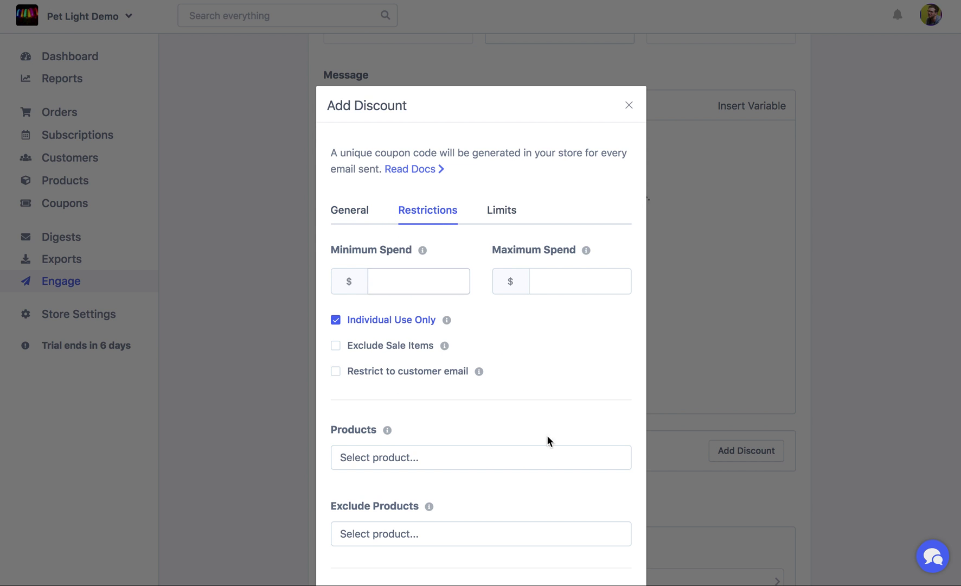
pyautogui.scroll(-1, 572, 288)
pyautogui.scroll(-5, 572, 288)
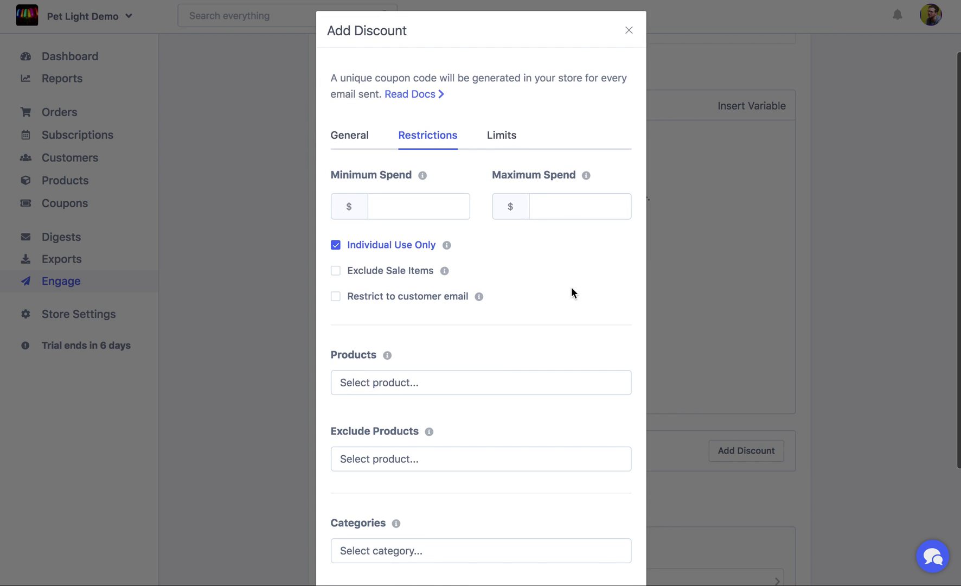
pyautogui.scroll(2, 499, 375)
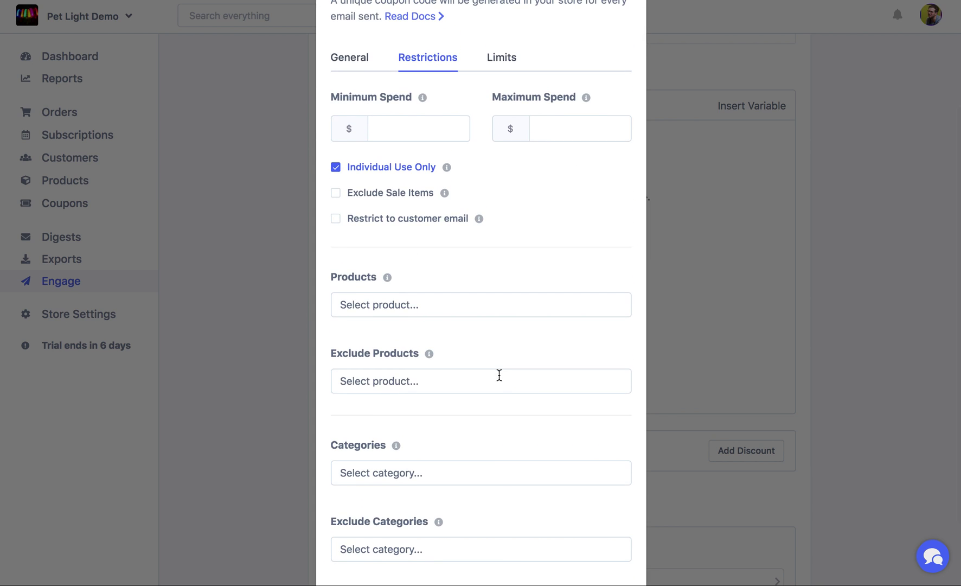
pyautogui.scroll(4, 499, 375)
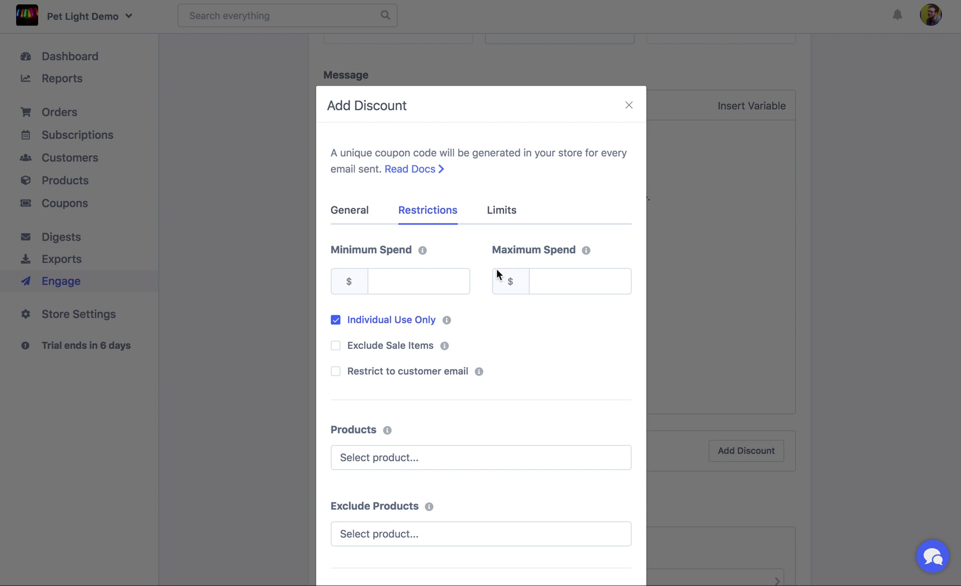
pyautogui.click(508, 211)
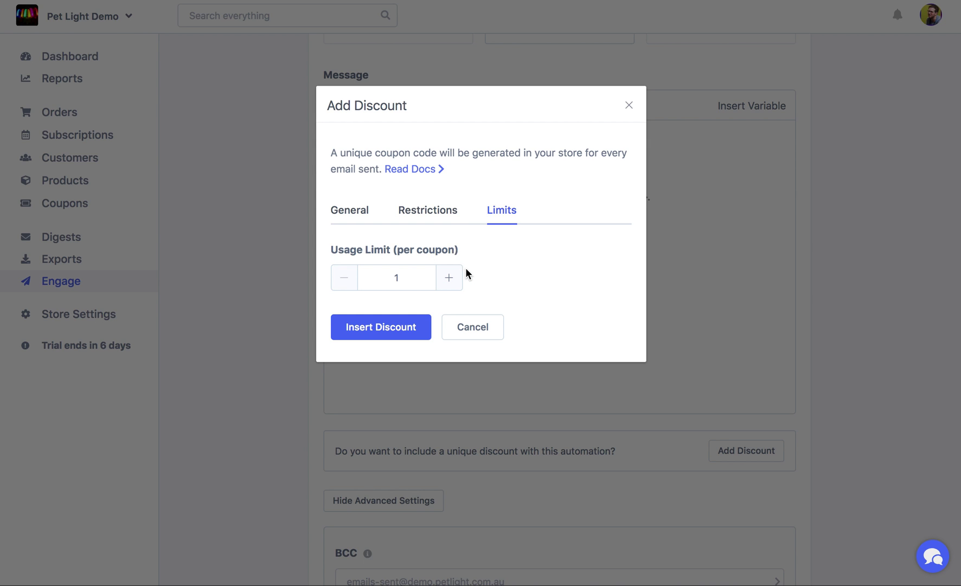
pyautogui.click(449, 277)
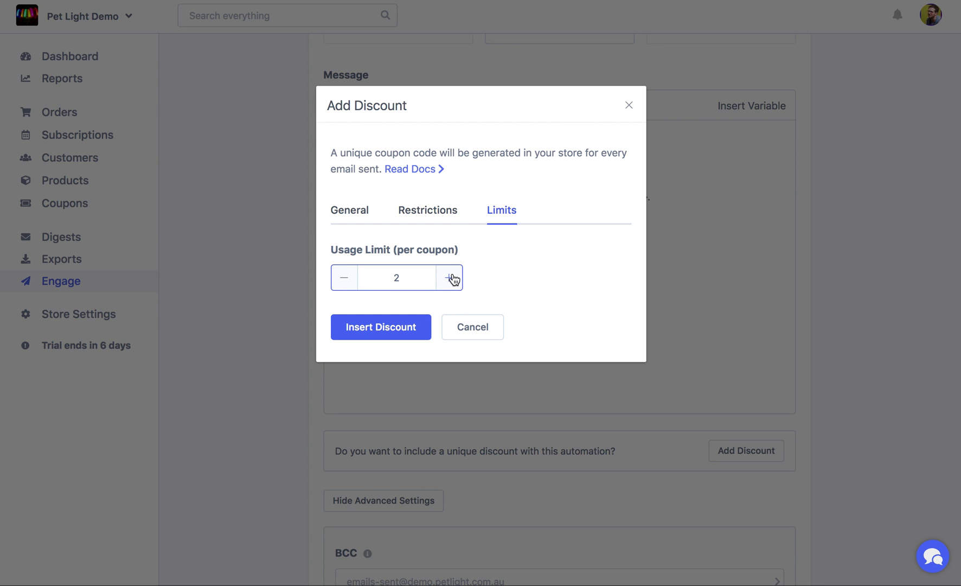
# Insert the discount, describe the 30% code usable up to 3 times, and add 'The code: {discount}'
pyautogui.click(417, 326)
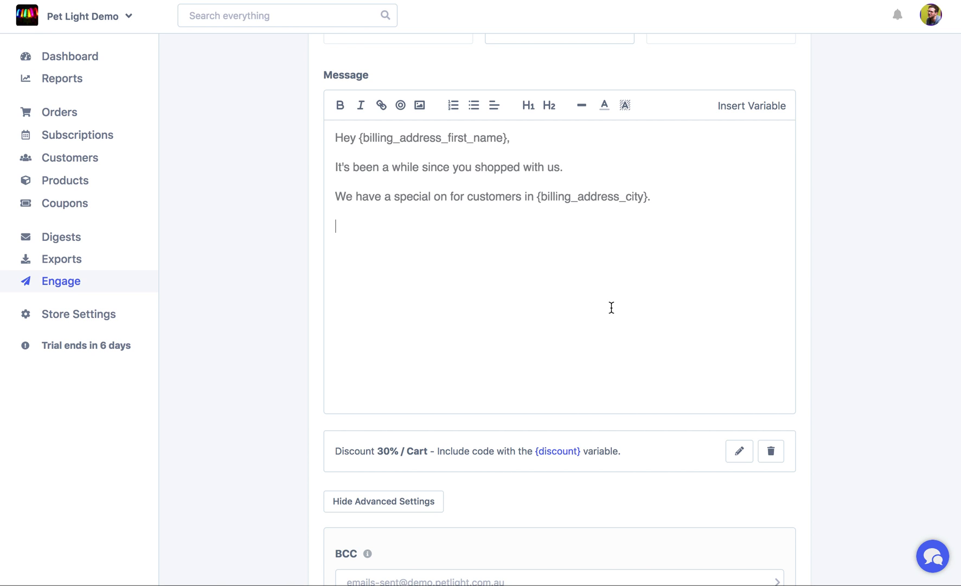
pyautogui.write('Our offer is a 30% discount code, that you can use up to 3 times on our store. Fe')
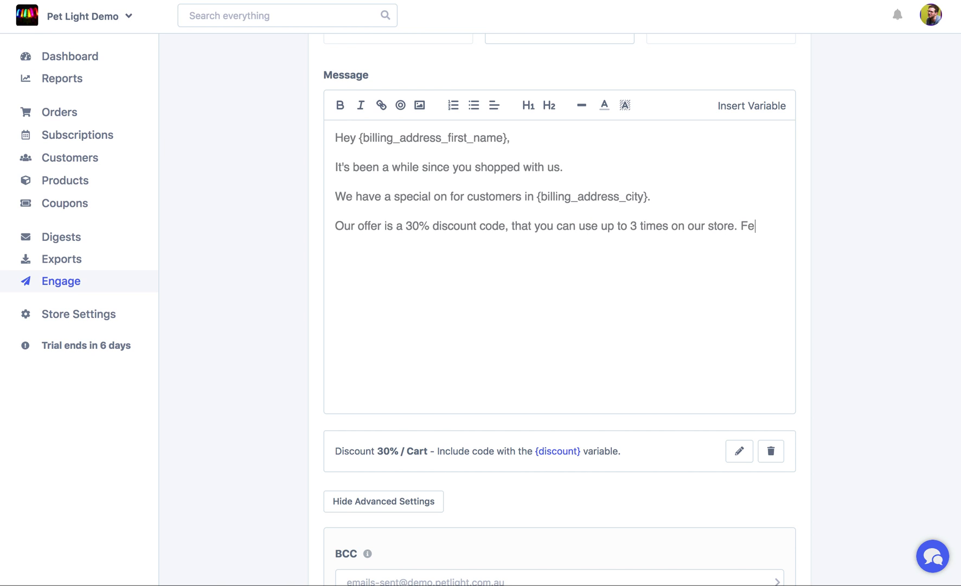
pyautogui.write('el free to share it')
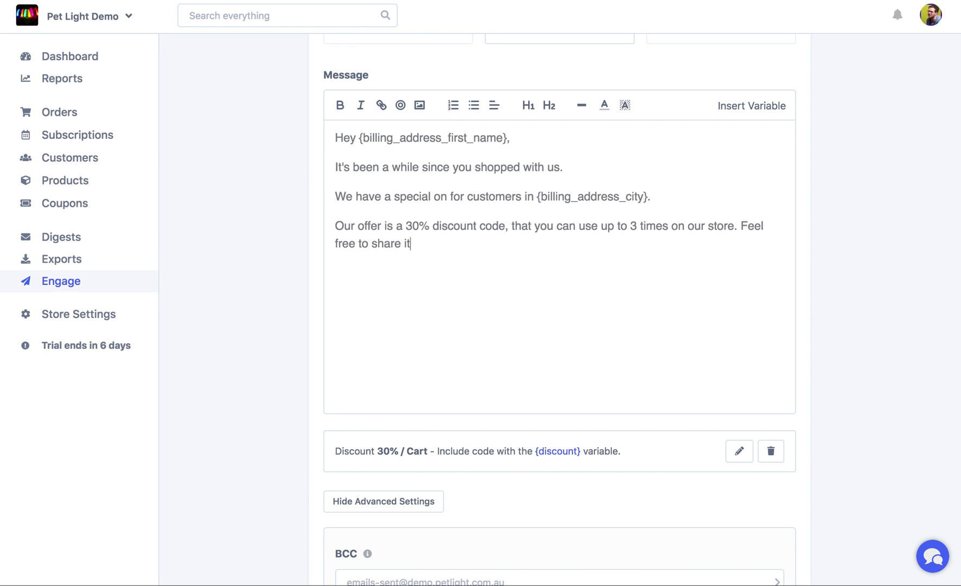
pyautogui.write(' with your friends too')
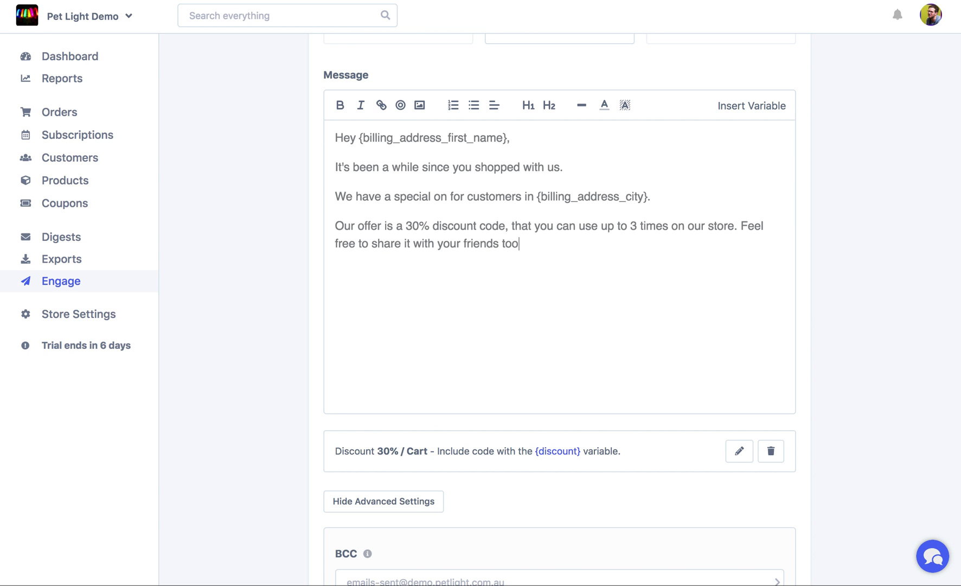
pyautogui.write('.')
pyautogui.press('Return')
pyautogui.write('The code:')
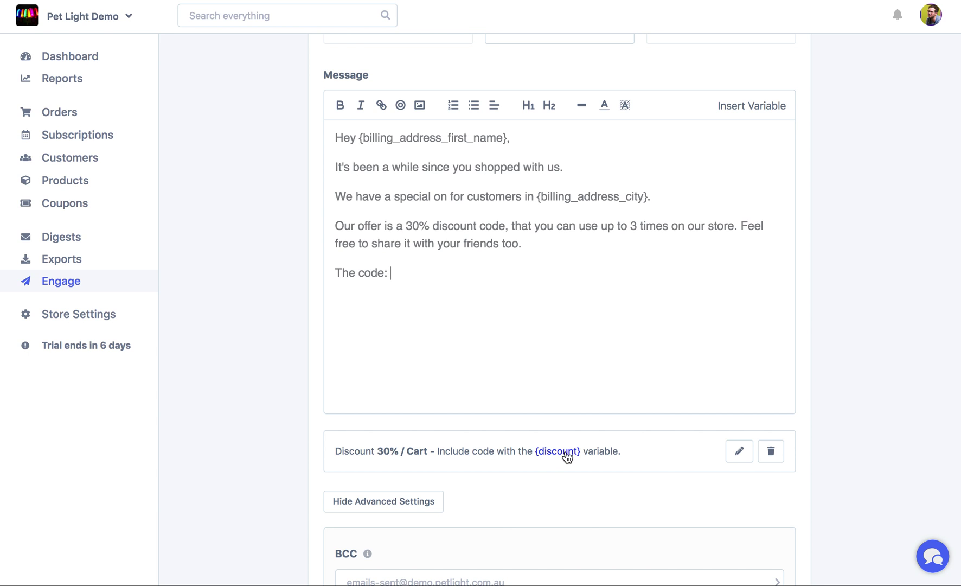
pyautogui.click(568, 453)
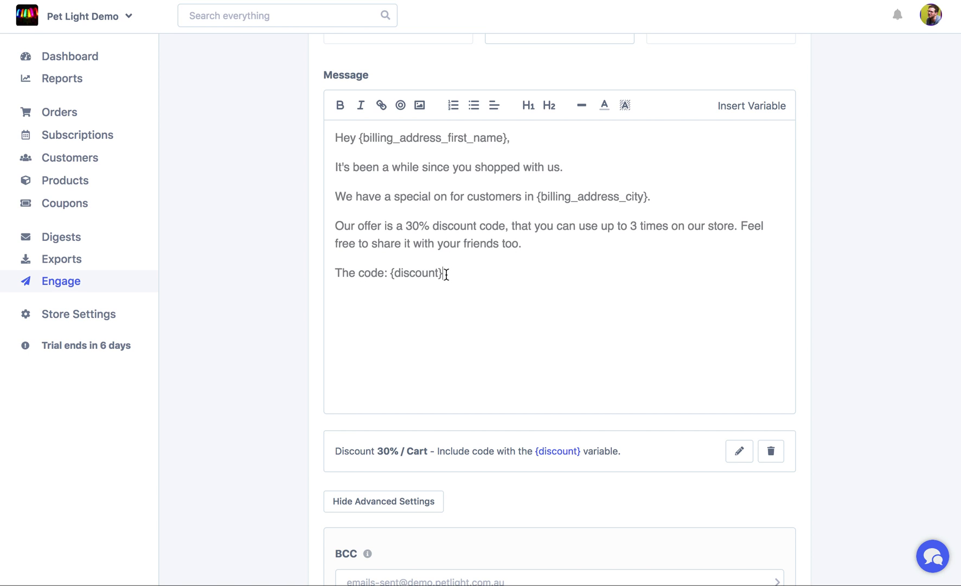
pyautogui.moveTo(444, 272); pyautogui.dragTo(390, 272)
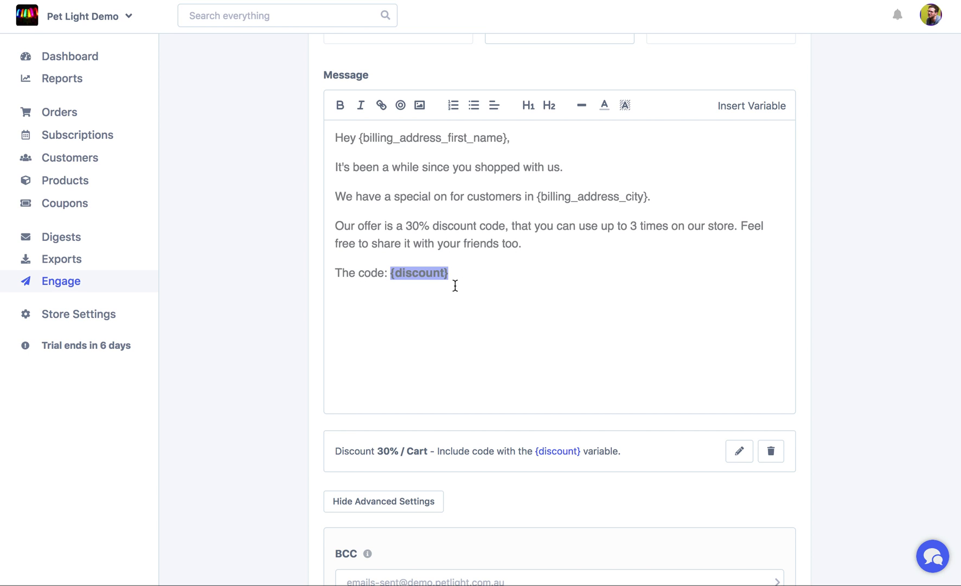
pyautogui.hotkey('ctrl', 'b')
pyautogui.click(509, 285)
pyautogui.click(400, 106)
pyautogui.click(405, 184)
pyautogui.write('Shop Now')
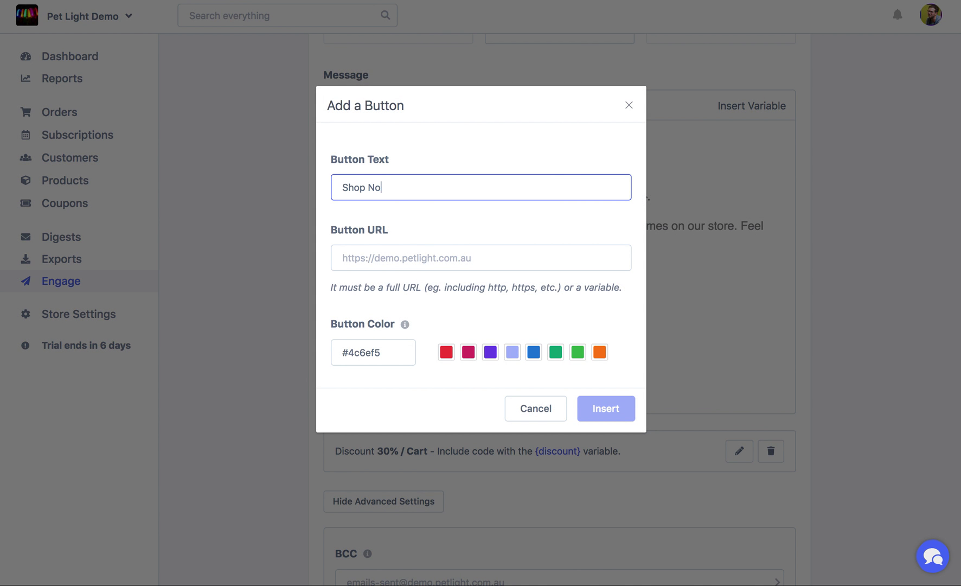
pyautogui.press('Tab')
pyautogui.write('https://demo.')
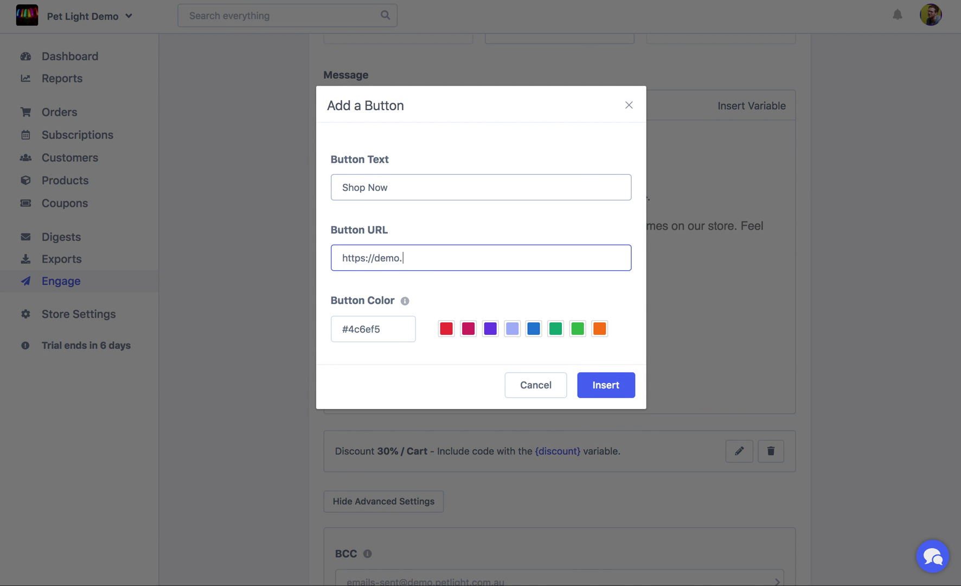
pyautogui.write('petlight.com.au')
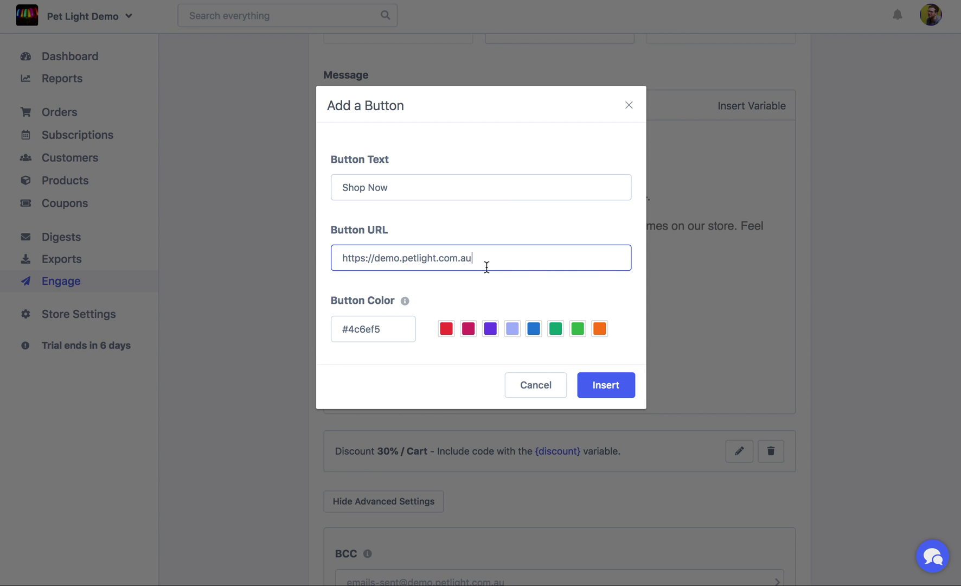
pyautogui.click(558, 331)
pyautogui.click(603, 385)
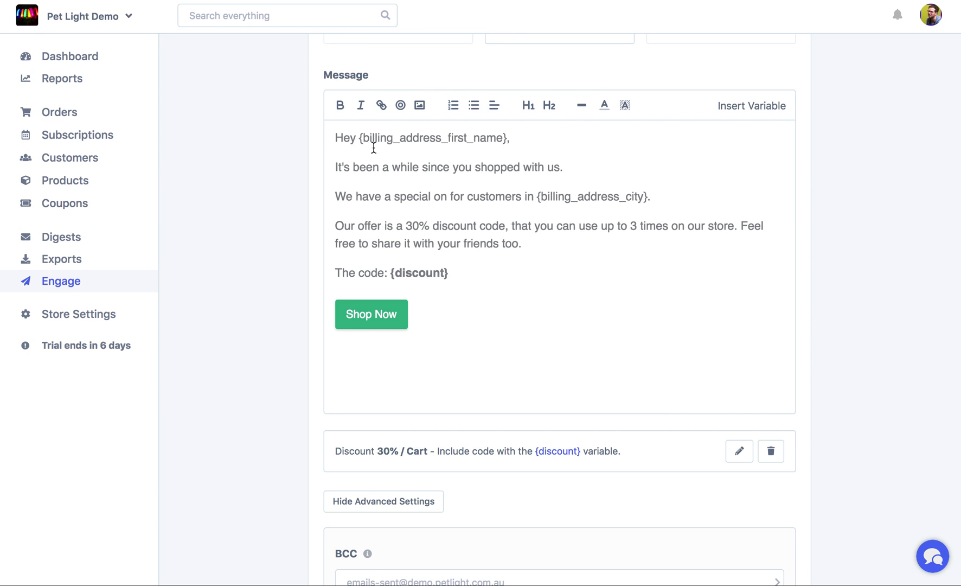
# Bold the special-offer line and recheck the Shop Now button's settings
pyautogui.moveTo(337, 195); pyautogui.dragTo(705, 195)
pyautogui.hotkey('ctrl', 'b')
pyautogui.click(685, 199)
pyautogui.click(421, 105)
pyautogui.click(537, 283)
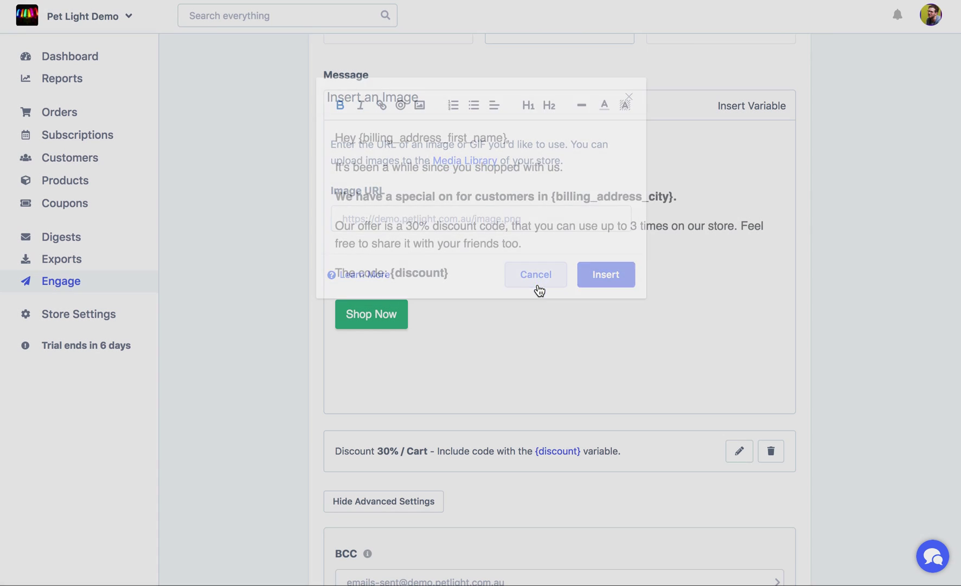
pyautogui.scroll(-3, 565, 266)
pyautogui.scroll(-1, 574, 263)
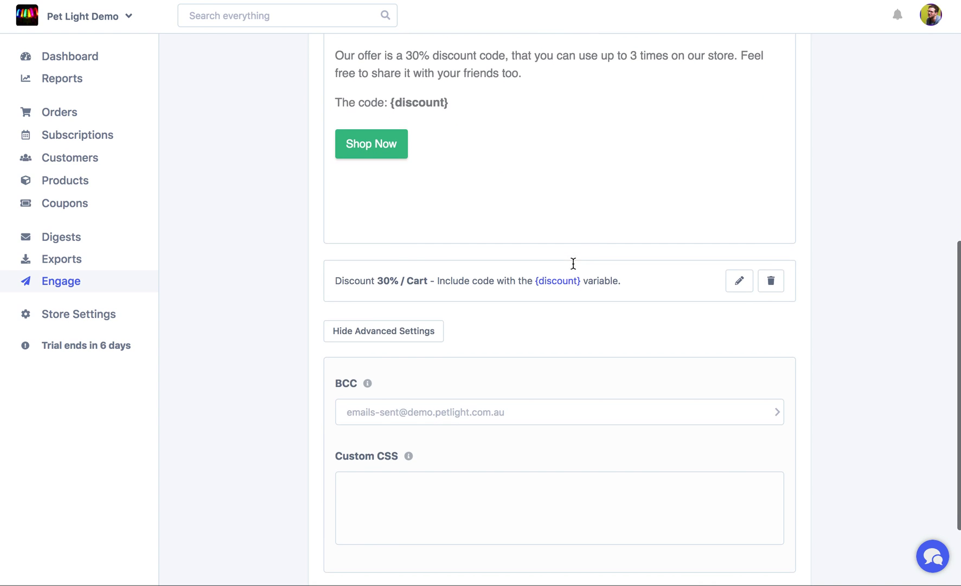
pyautogui.click(397, 329)
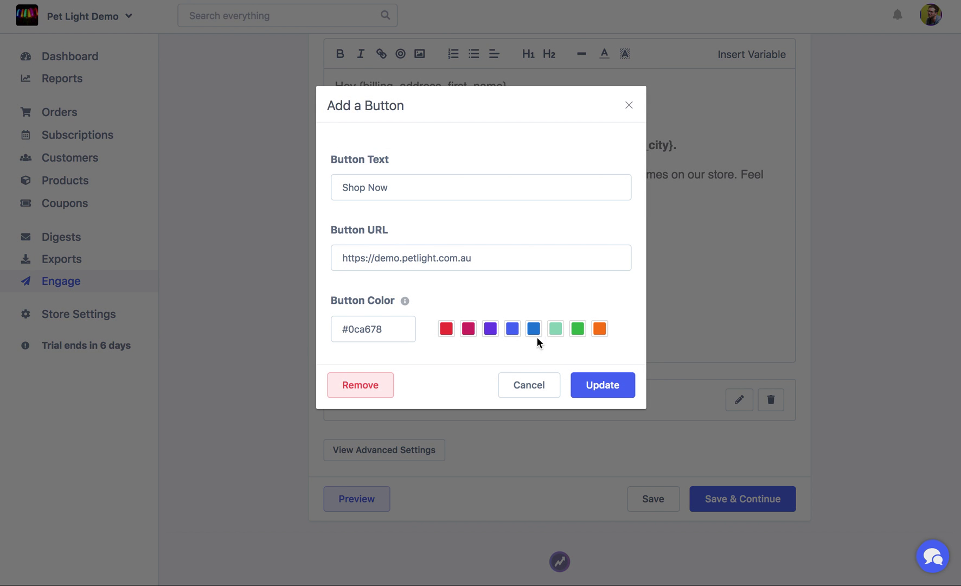
pyautogui.click(528, 384)
pyautogui.scroll(1, 490, 209)
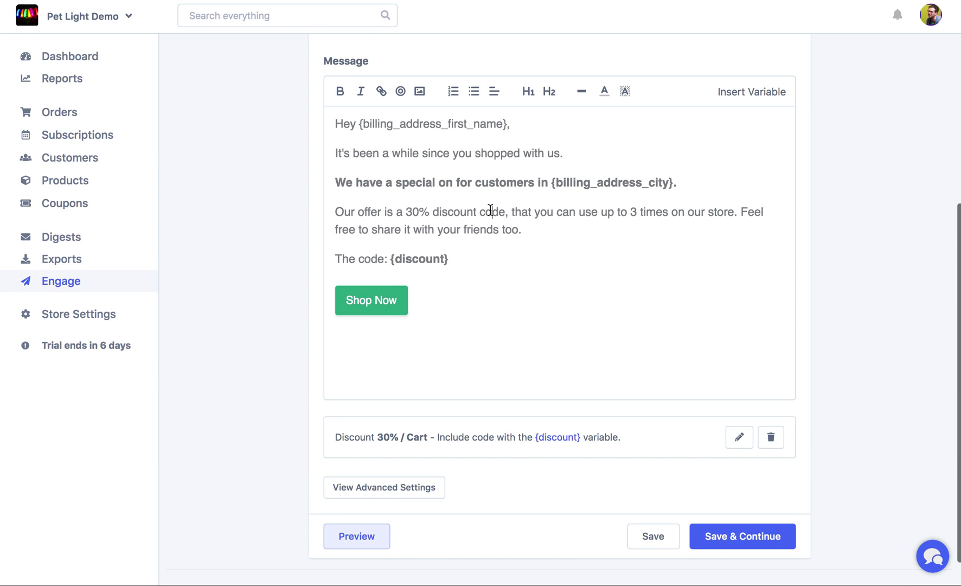
# Preview the rendered email and look over its sample discount code and content
pyautogui.click(362, 539)
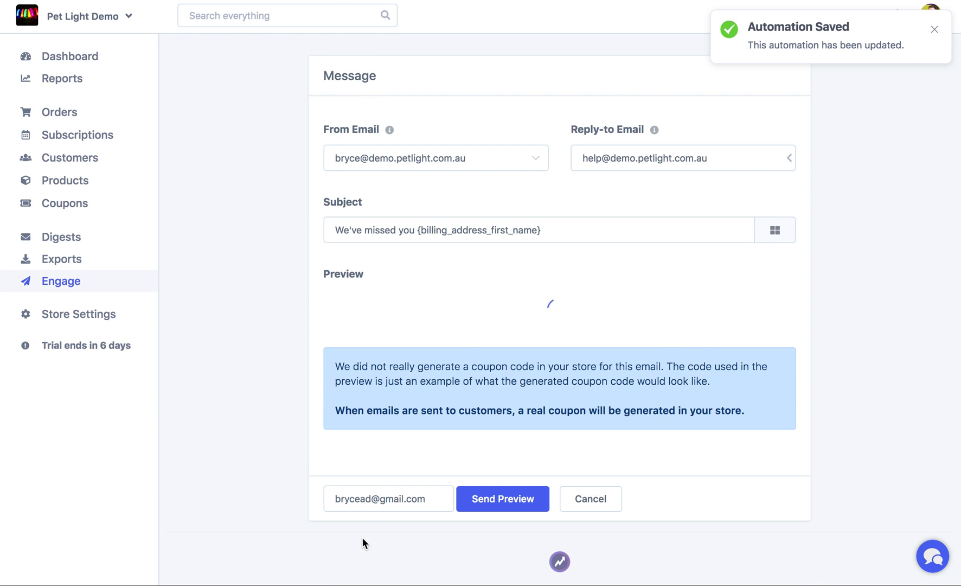
pyautogui.scroll(-5, 390, 448)
pyautogui.scroll(4, 551, 316)
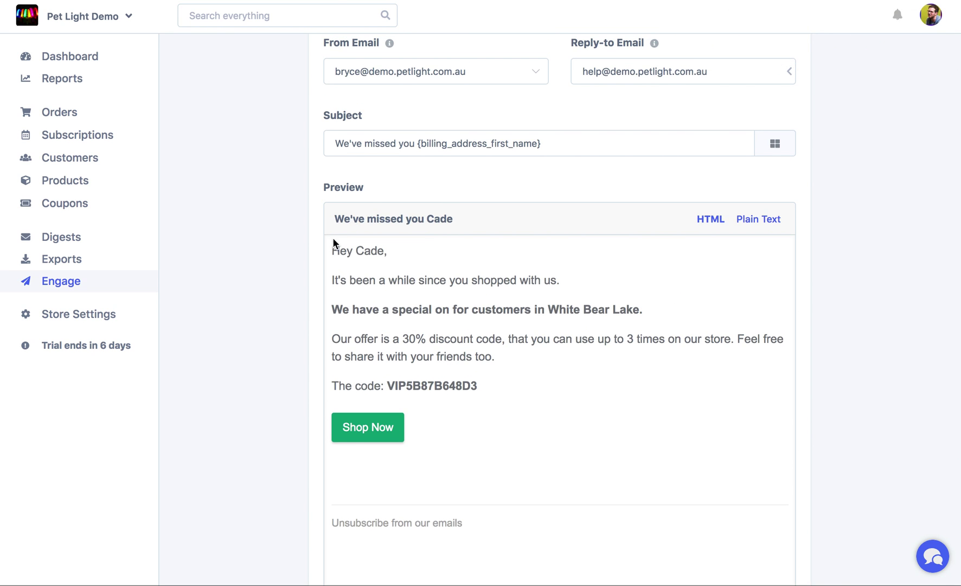
pyautogui.scroll(-2, 434, 380)
pyautogui.doubleClick(432, 291)
pyautogui.click(495, 269)
pyautogui.scroll(-2, 481, 286)
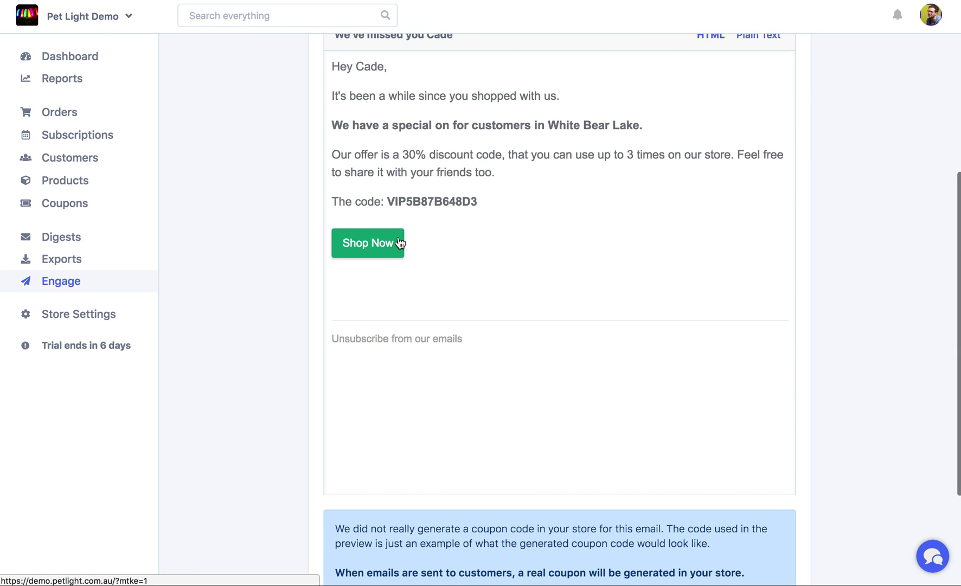
pyautogui.scroll(3, 519, 208)
pyautogui.scroll(-4, 519, 208)
pyautogui.scroll(-2, 518, 207)
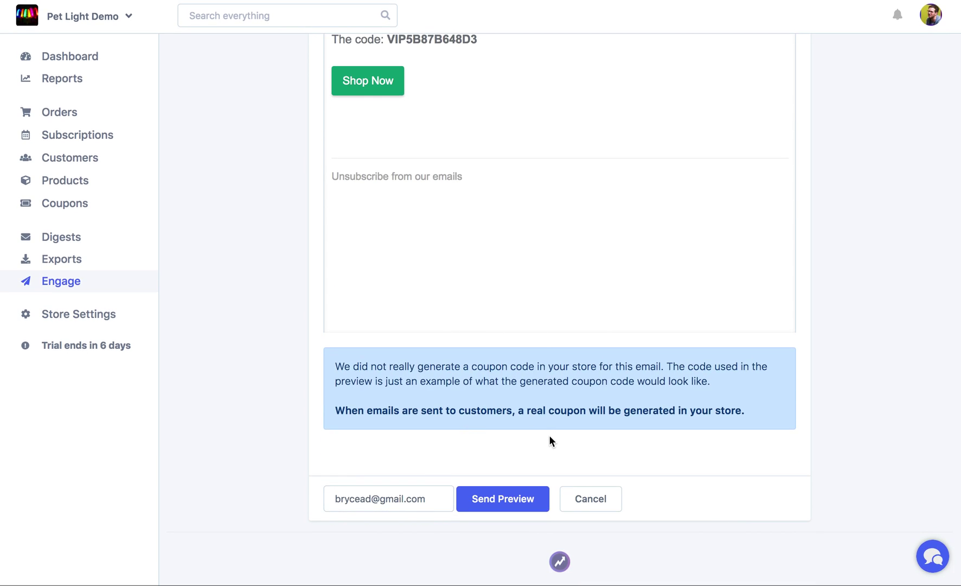
# Close the preview and glance at the Shop Now button settings without changes
pyautogui.click(588, 507)
pyautogui.scroll(2, 623, 374)
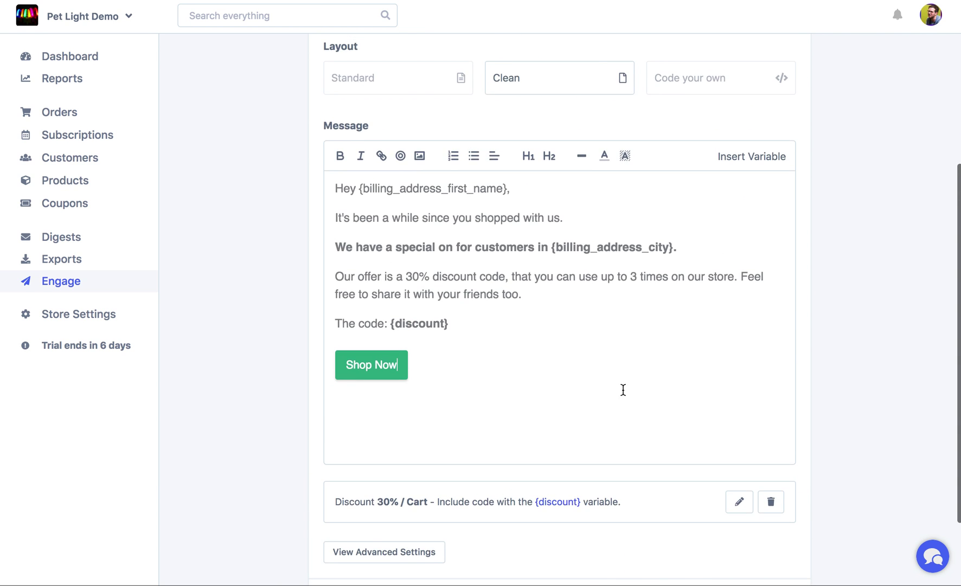
pyautogui.click(623, 389)
pyautogui.click(623, 386)
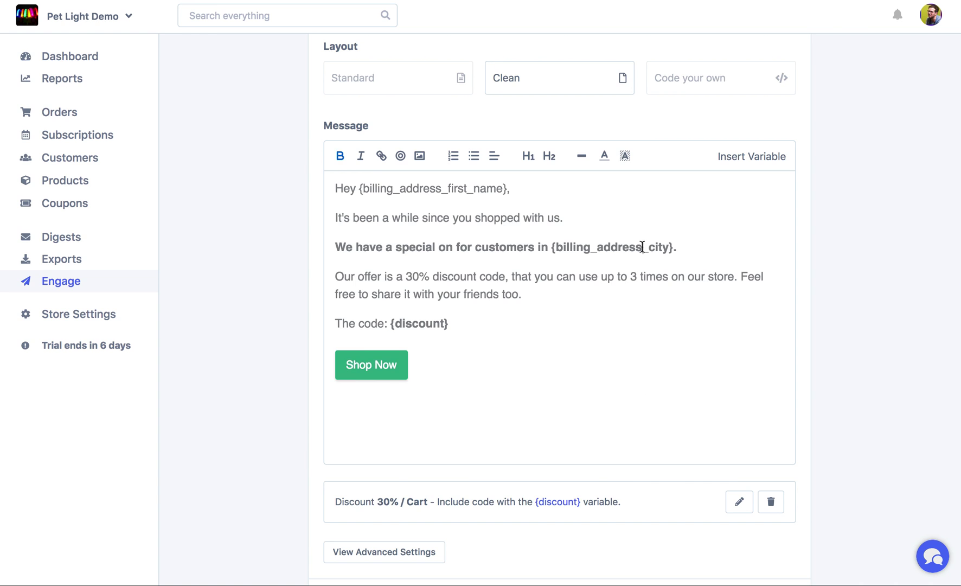
pyautogui.scroll(-2, 642, 247)
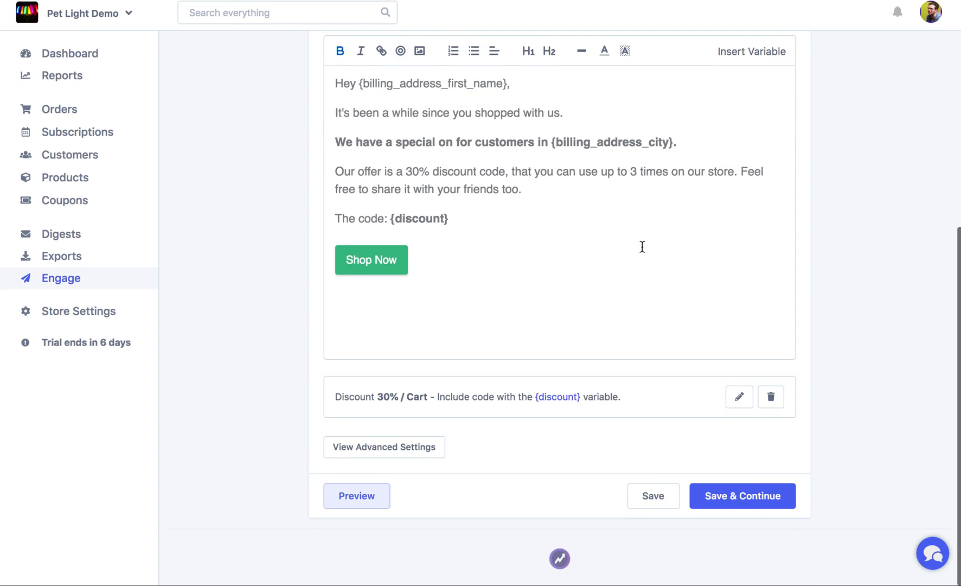
# Save the message, review the Targeting rules, and return to the Send step
pyautogui.click(726, 505)
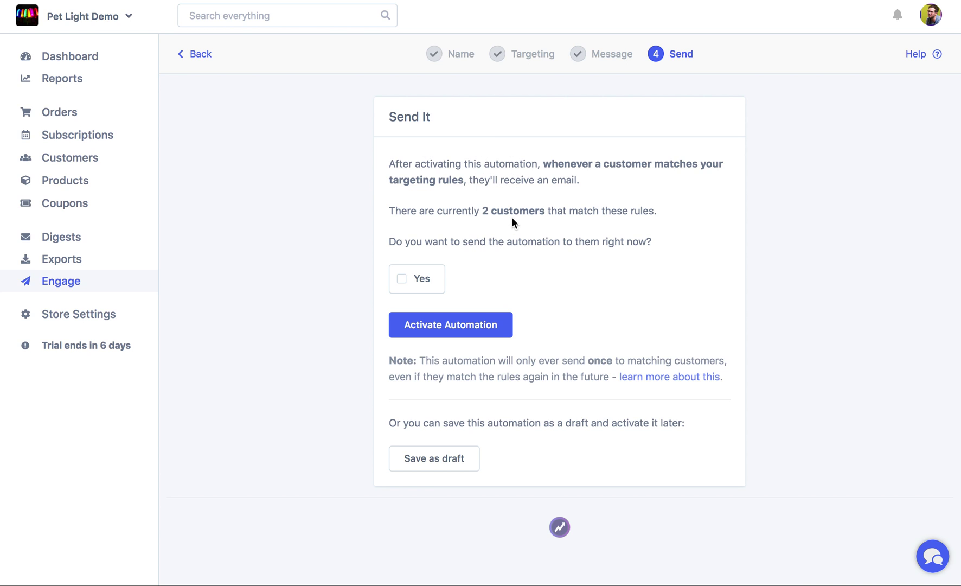
pyautogui.click(521, 51)
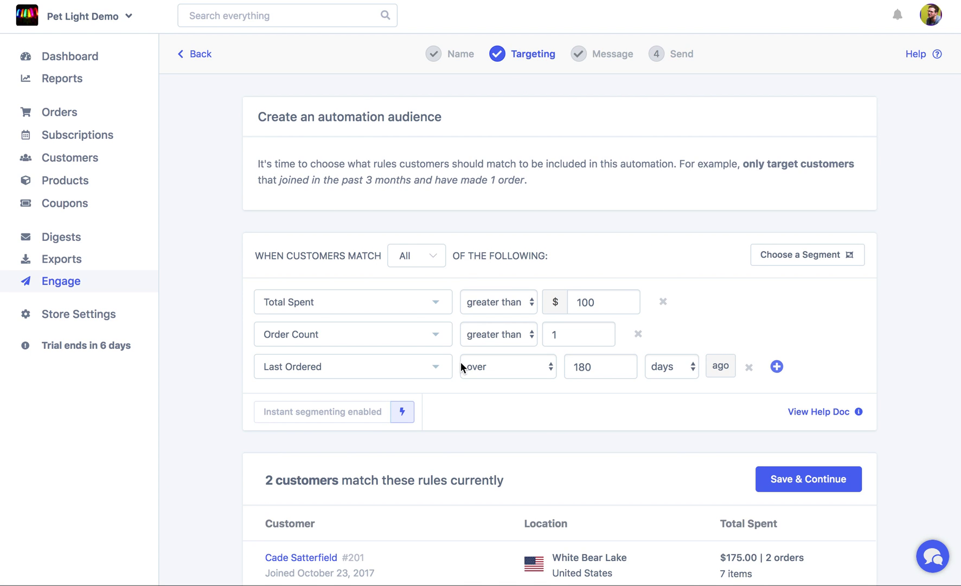
pyautogui.scroll(-5, 584, 241)
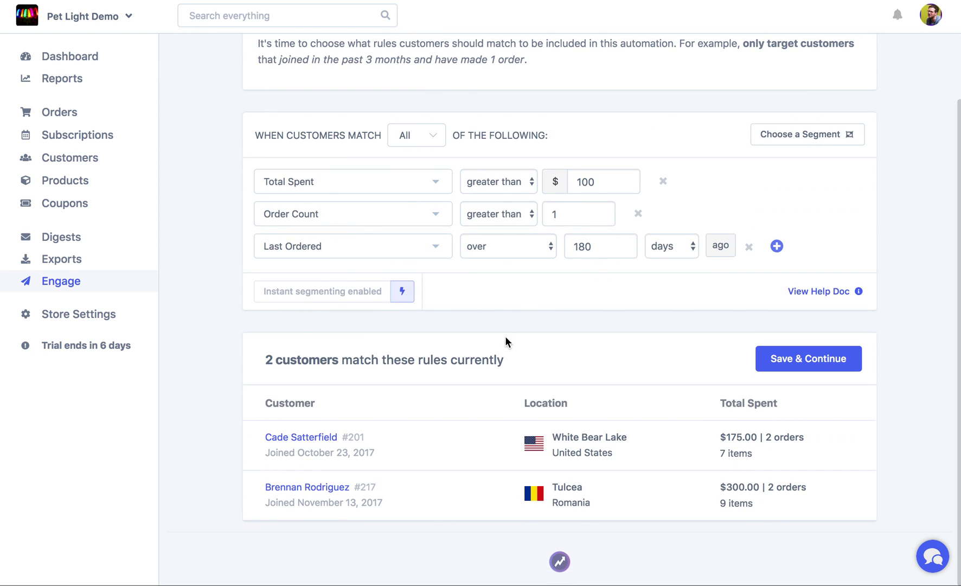
pyautogui.scroll(5, 506, 335)
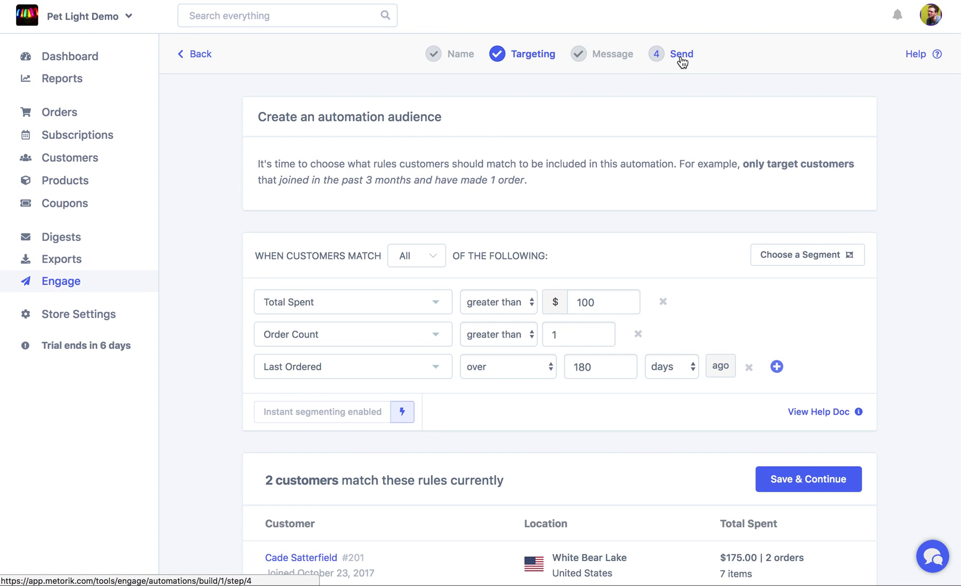
pyautogui.click(680, 56)
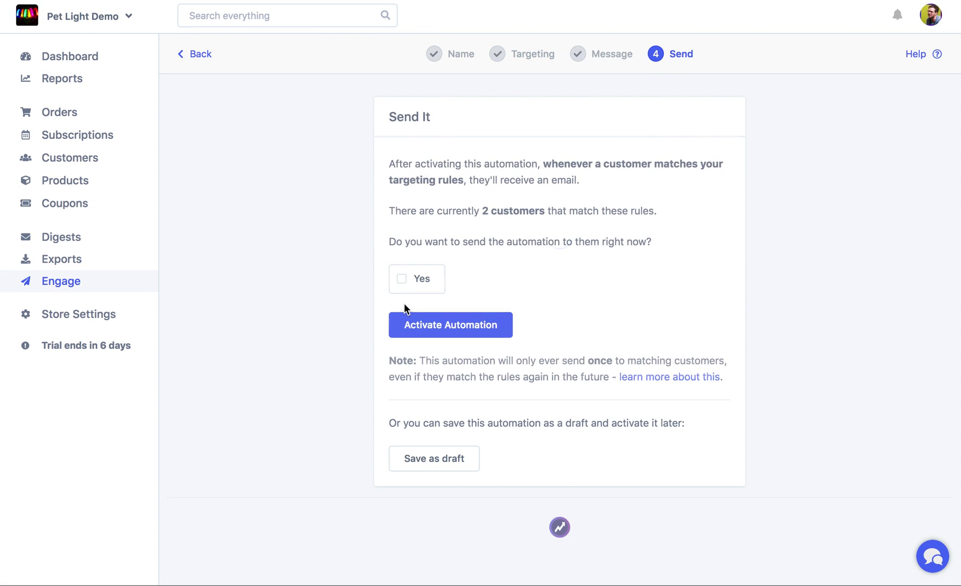
# Leave the 2 current matching customers out of an immediate send and activate the automation
pyautogui.click(400, 280)
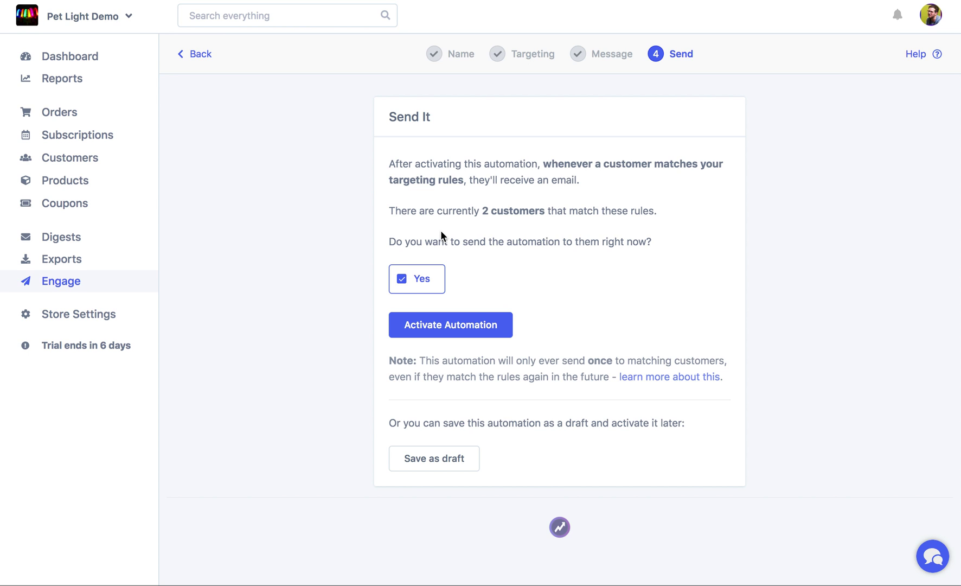
pyautogui.click(421, 283)
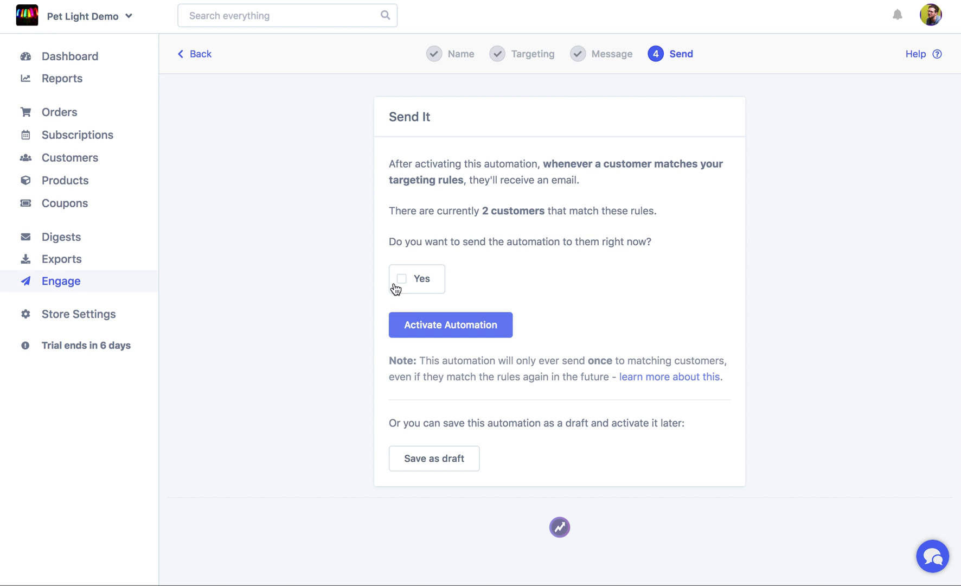
pyautogui.click(480, 337)
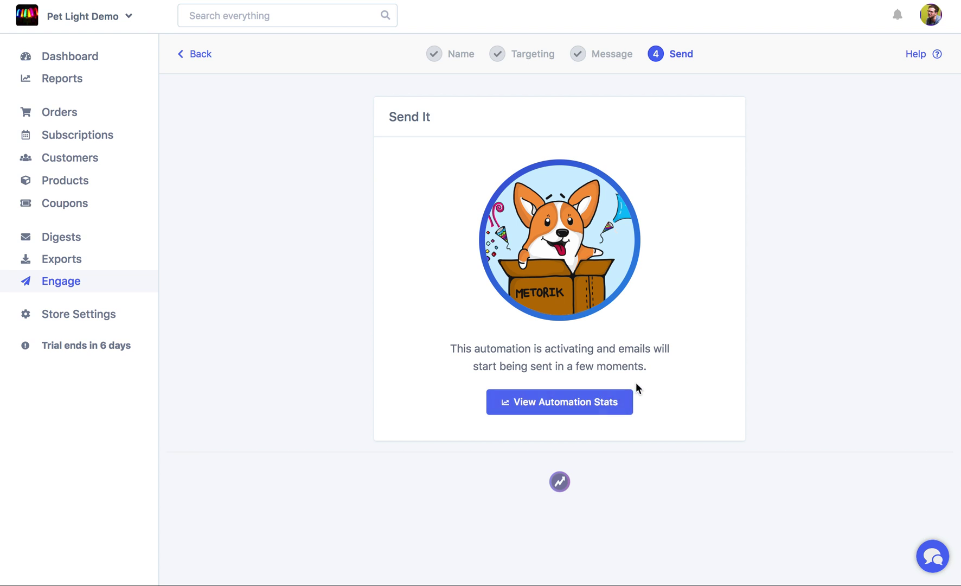
# Open View Automation Stats to see the active automation with 0 emails sent
pyautogui.click(561, 411)
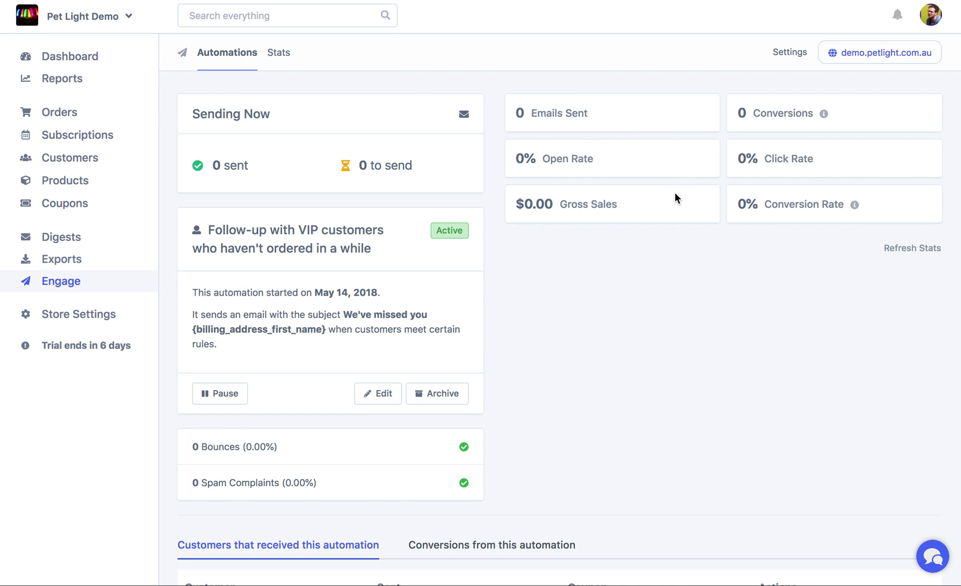
pyautogui.scroll(-2, 675, 192)
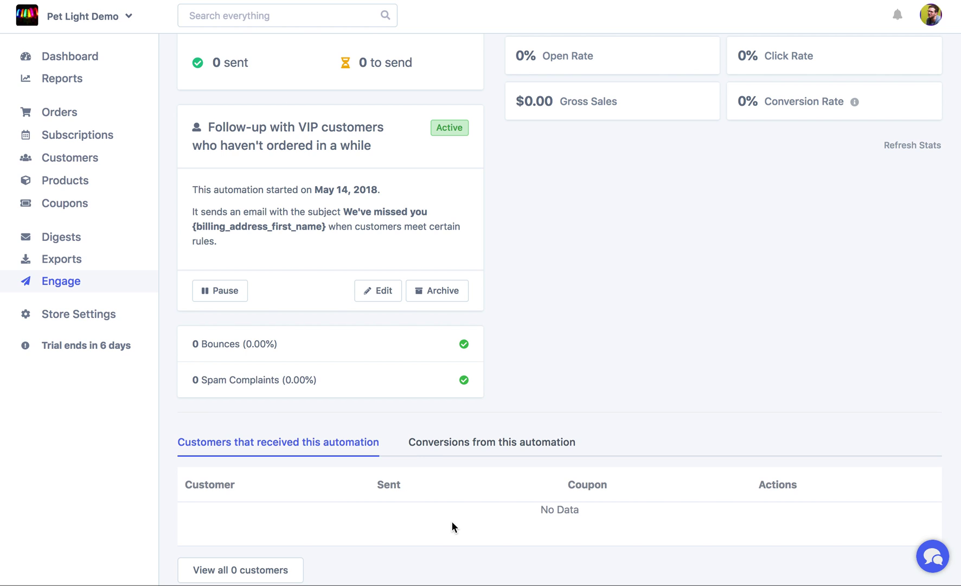
pyautogui.click(471, 442)
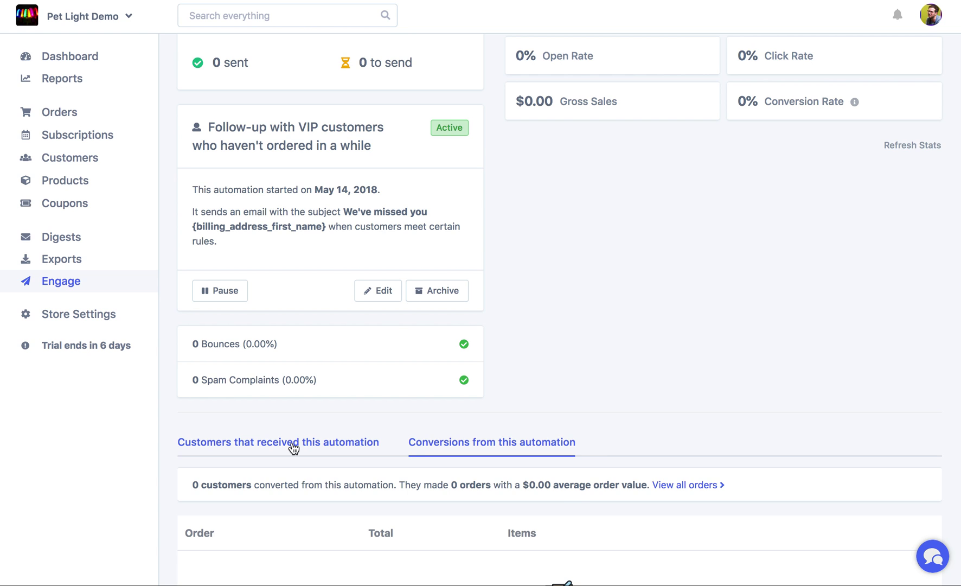
pyautogui.click(294, 445)
pyautogui.scroll(3, 294, 447)
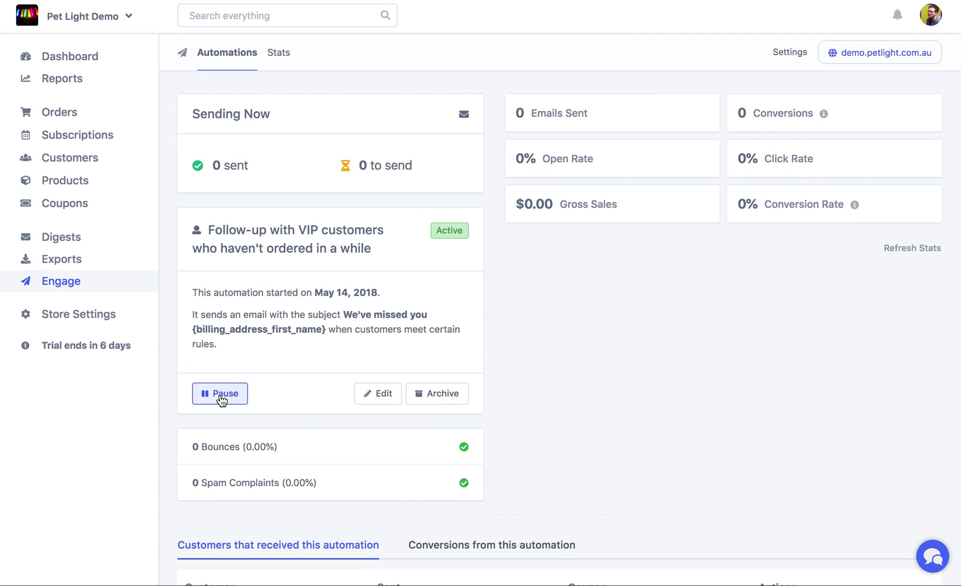
pyautogui.click(221, 397)
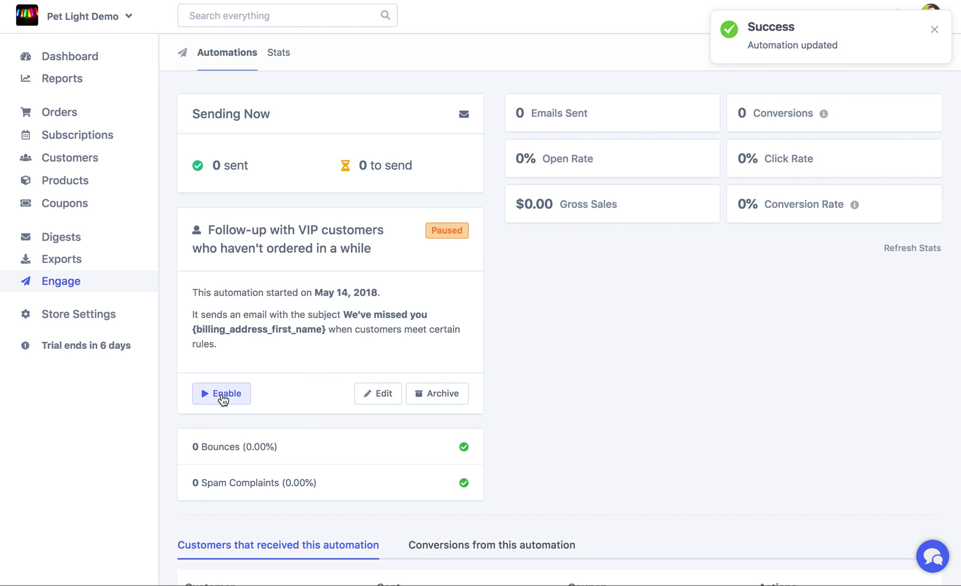
pyautogui.click(223, 395)
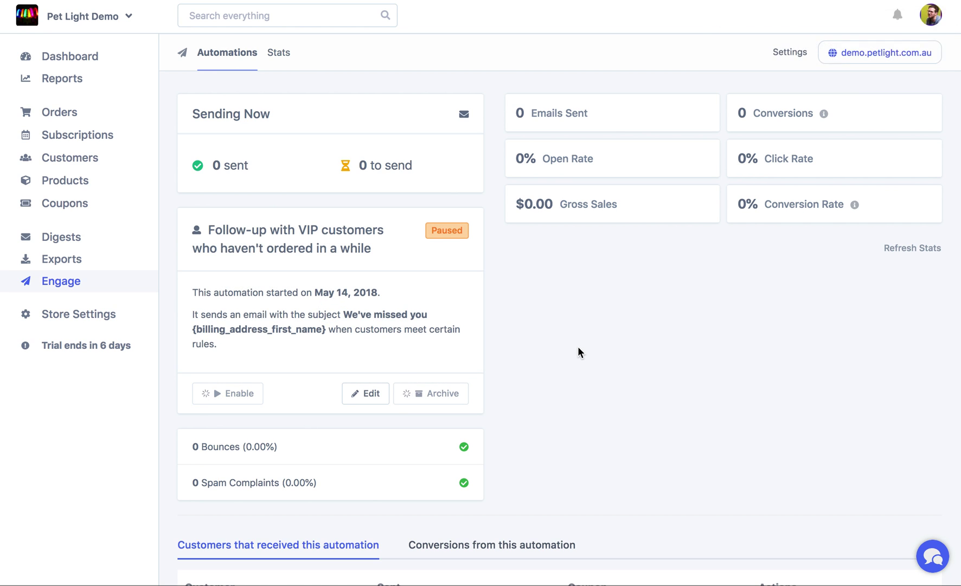